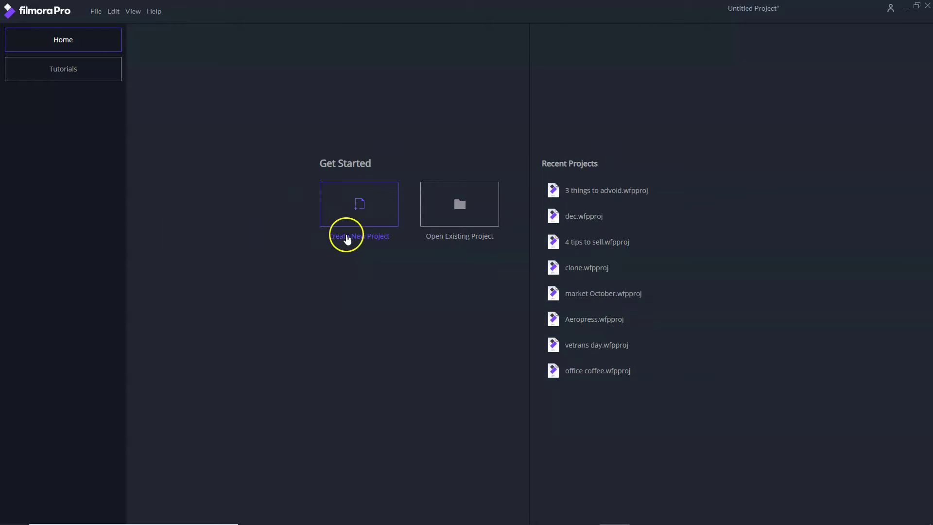
- Create a new untitled project, discarding the unsaved changes to the previous one
click(350, 208)
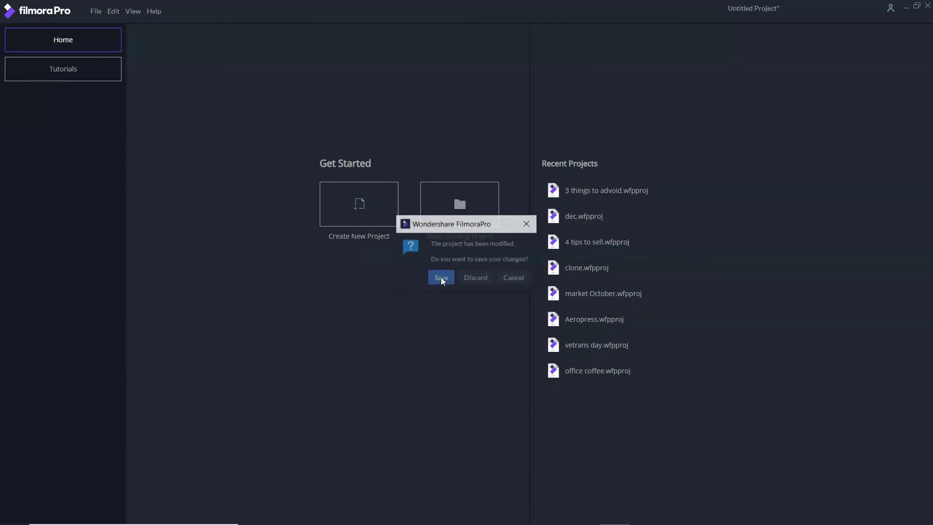
click(476, 277)
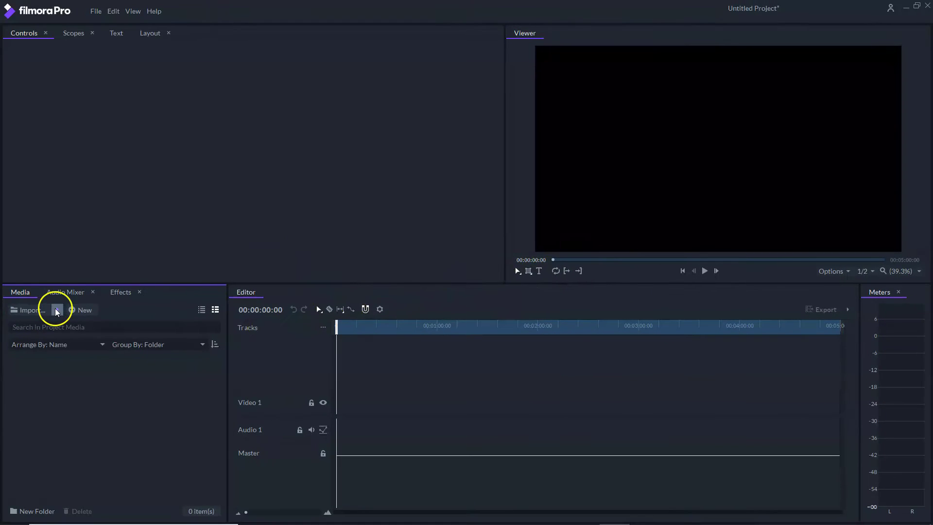
click(57, 310)
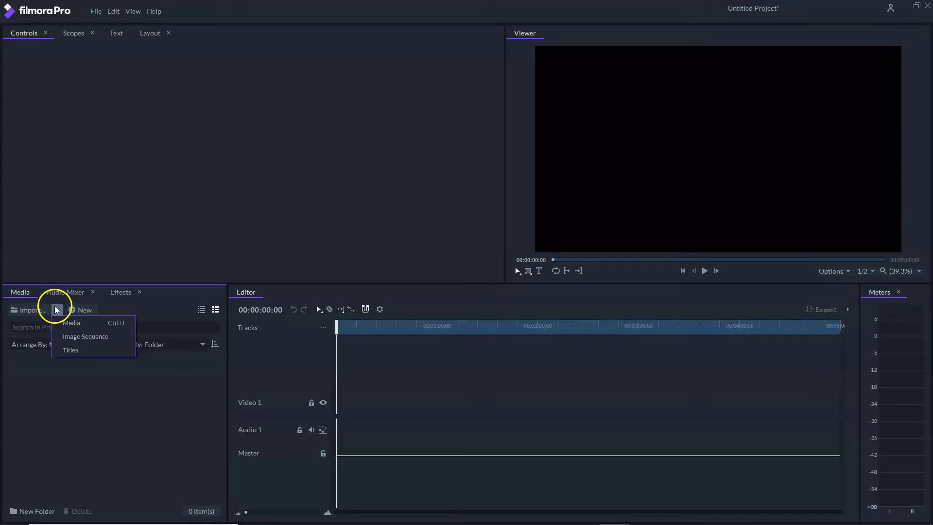
click(68, 323)
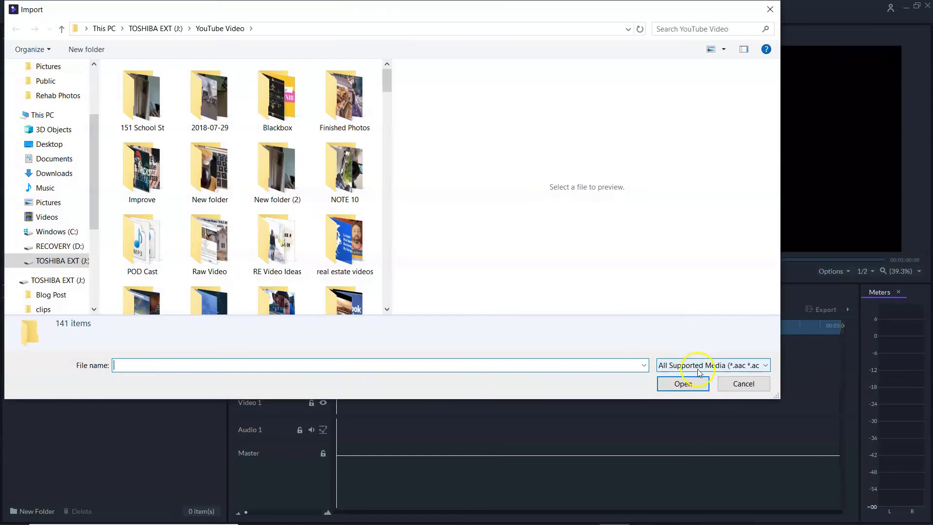
scroll(262, 204, down, 5)
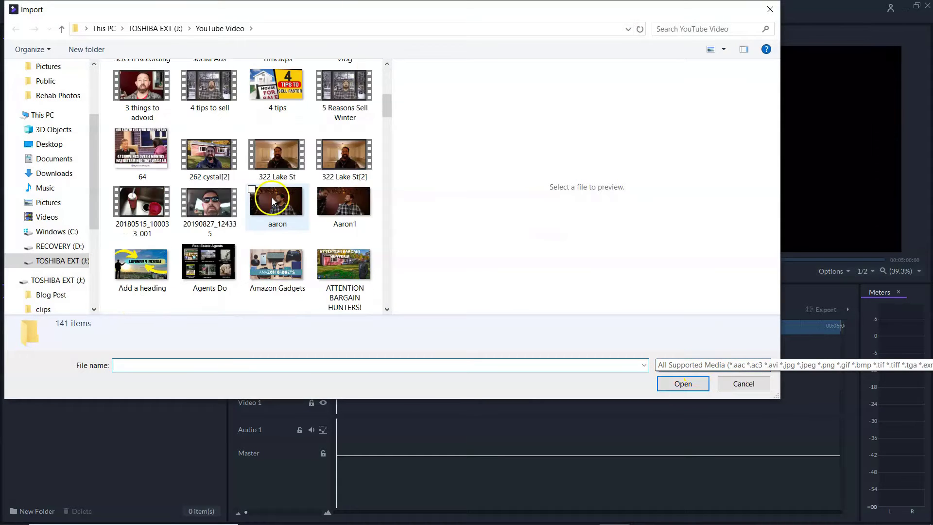
click(279, 155)
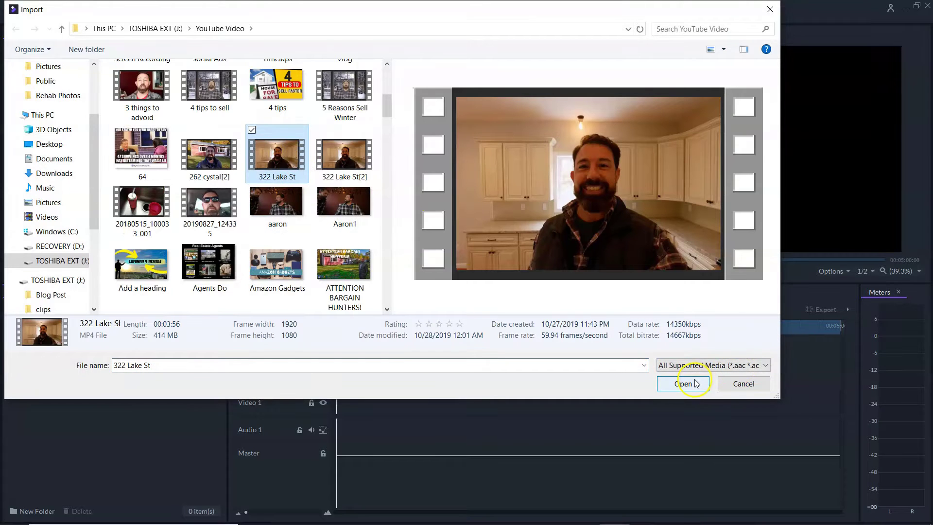
click(697, 383)
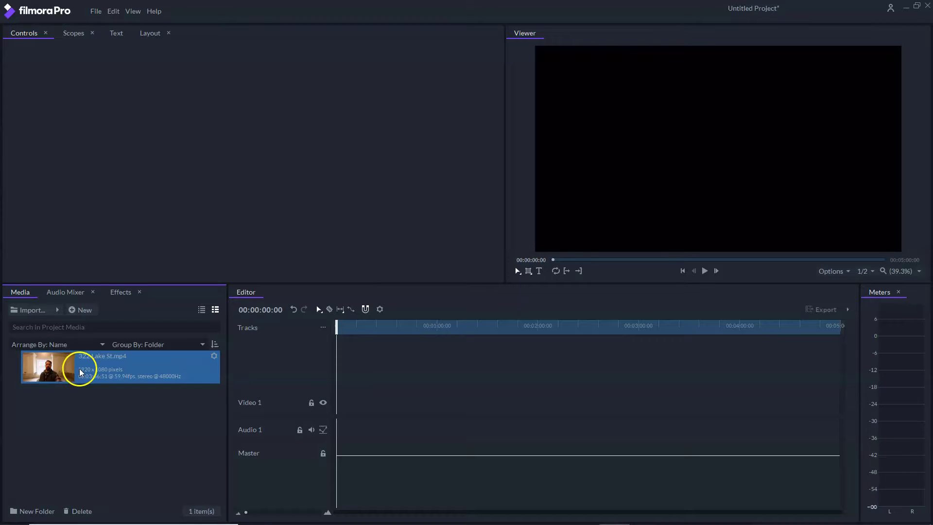
drag(58, 372, 340, 416)
right_click(114, 371)
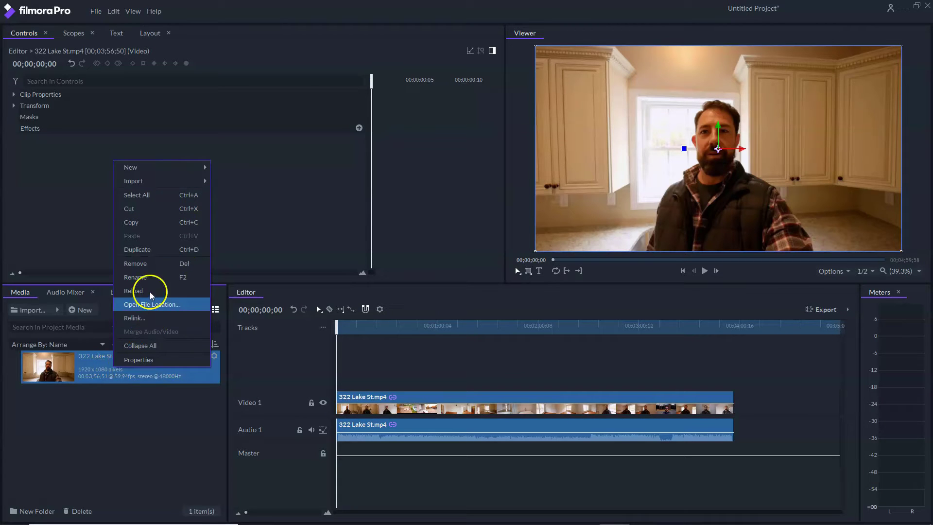
click(148, 400)
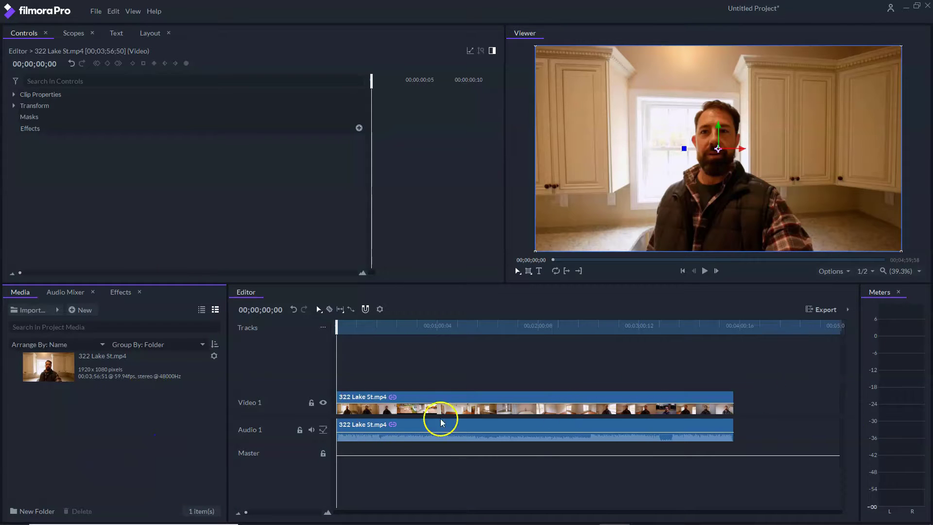
click(319, 309)
mouse_move(384, 407)
mouse_down()
mouse_move(421, 396)
mouse_move(558, 391)
mouse_move(442, 359)
mouse_move(433, 432)
mouse_move(369, 396)
mouse_up()
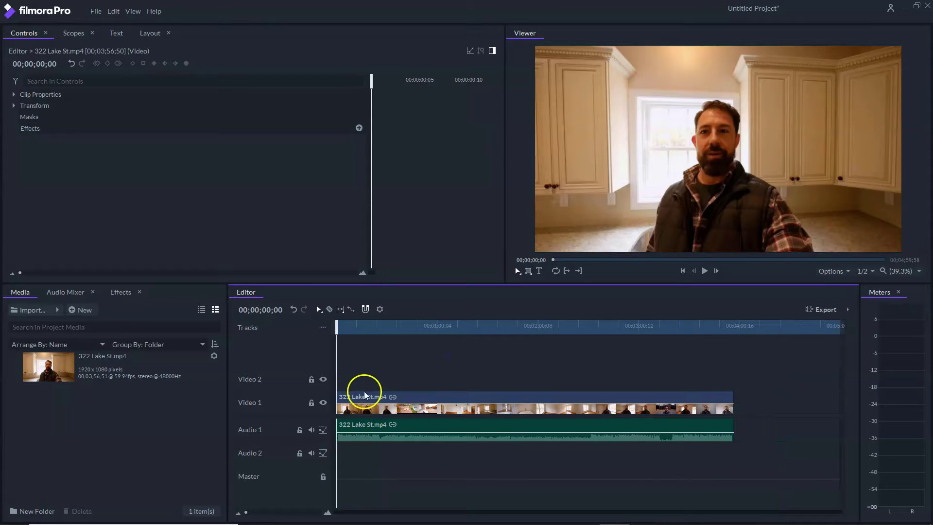
- Split the clip at several points with the Razor tool
click(329, 310)
click(407, 396)
click(535, 396)
click(631, 399)
click(693, 400)
click(733, 447)
- Remove the third clip piece, leaving a gap
right_click(719, 421)
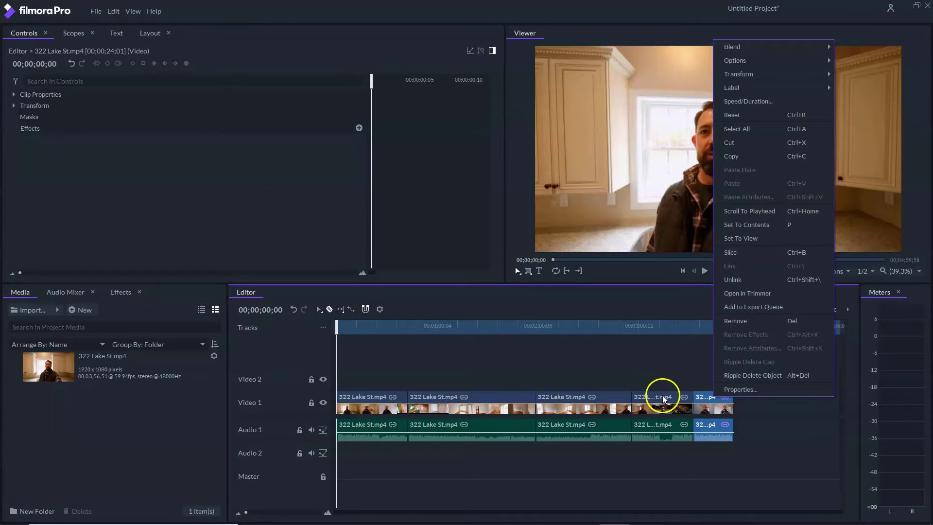
click(555, 397)
right_click(555, 397)
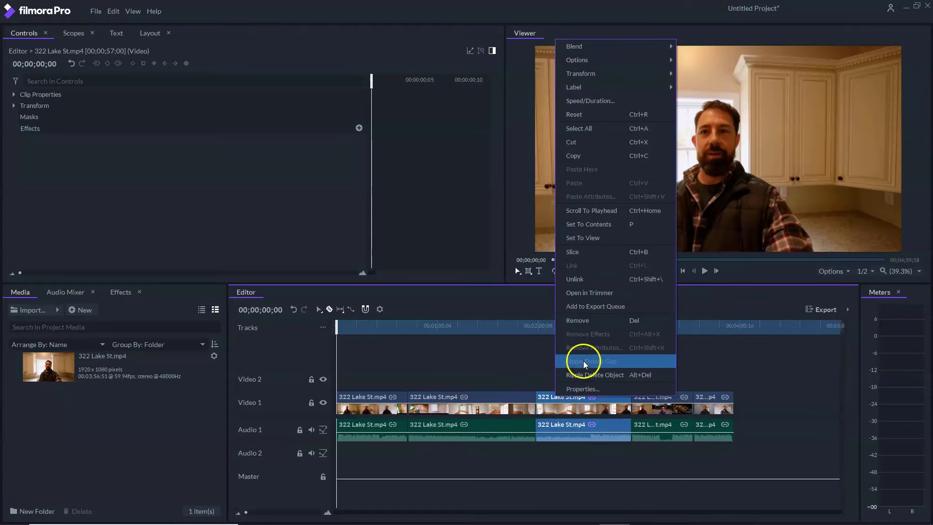
click(583, 322)
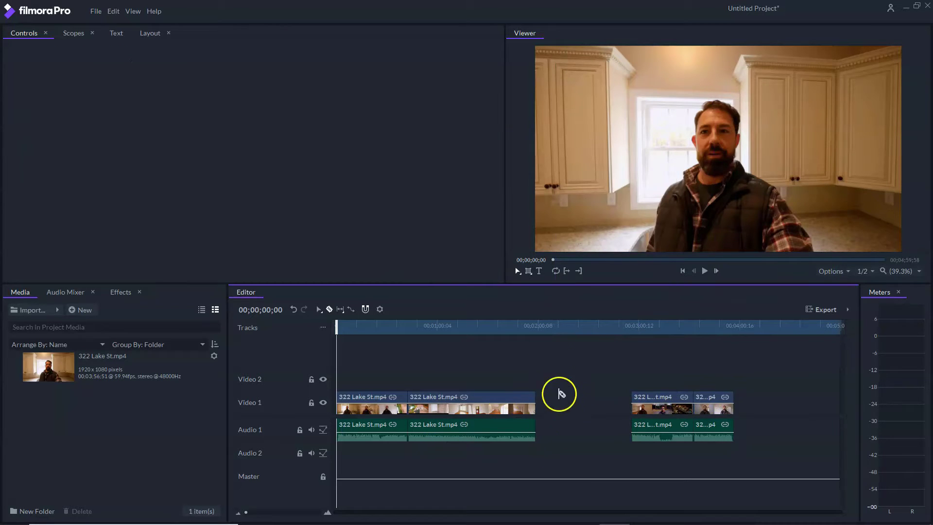
- Undo the removal and ripple delete the third piece instead
drag(537, 321, 640, 340)
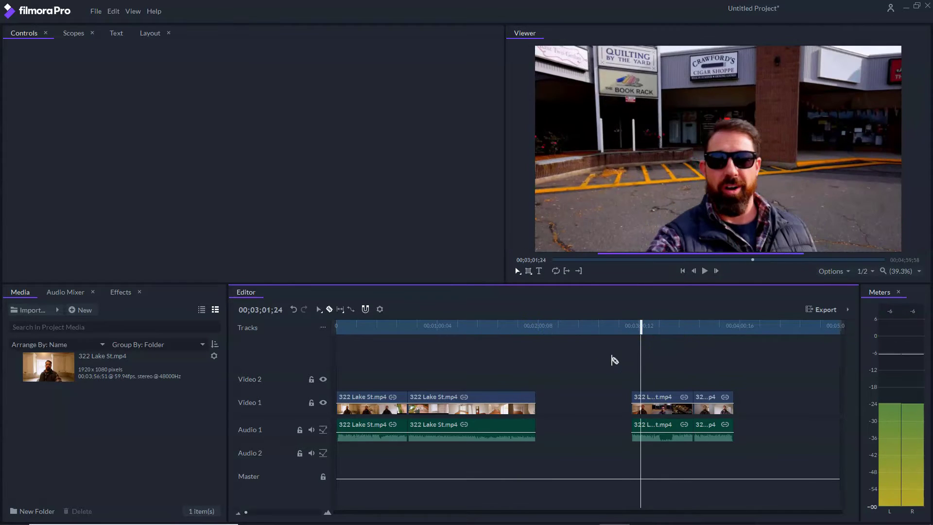
key(ctrl+z)
click(572, 399)
right_click(574, 401)
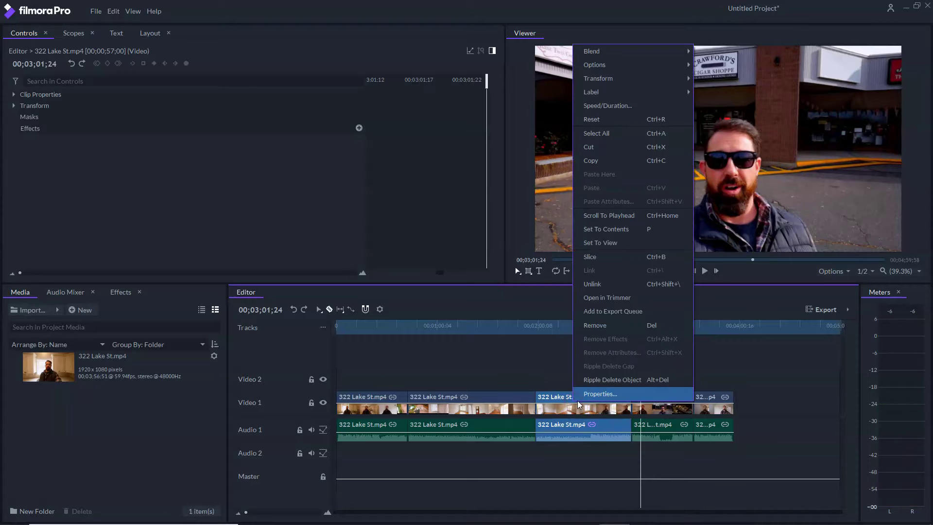
click(607, 384)
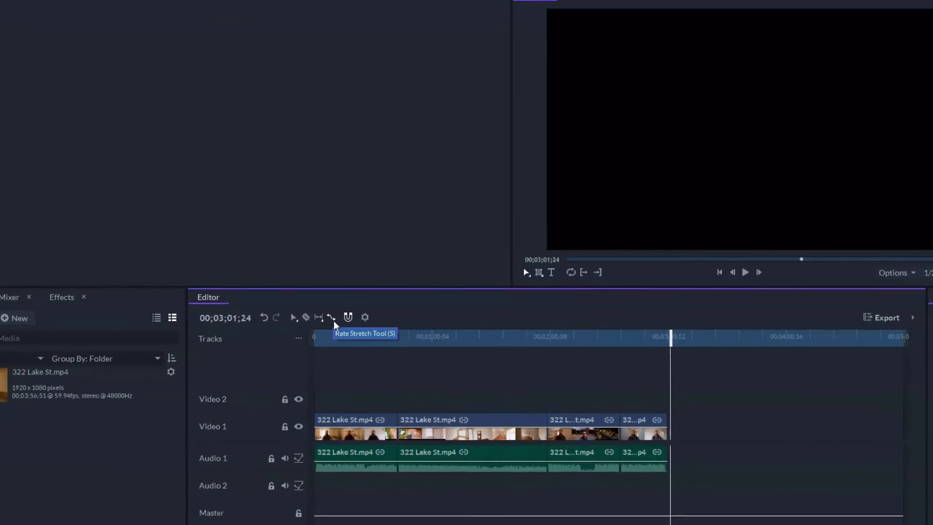
- Undo an accidental stretch of the last piece and ripple delete the third piece again
click(678, 432)
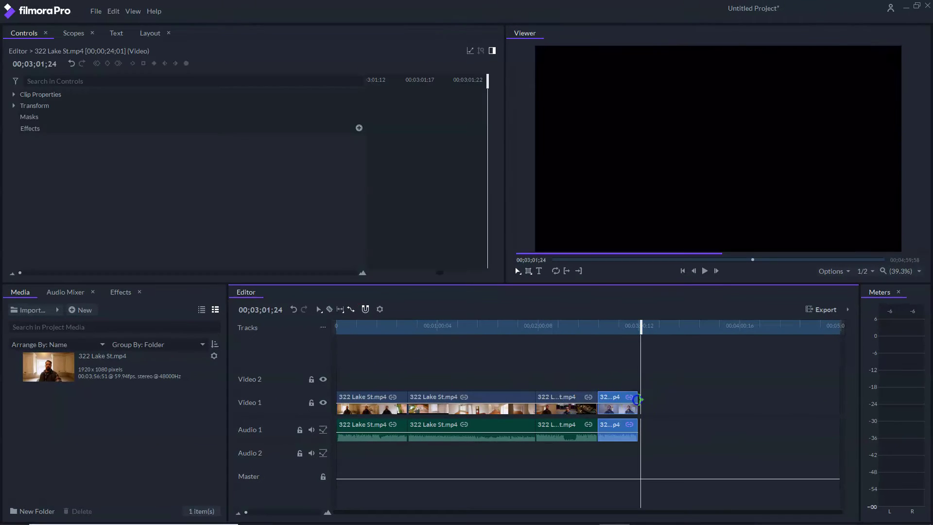
drag(637, 399, 634, 425)
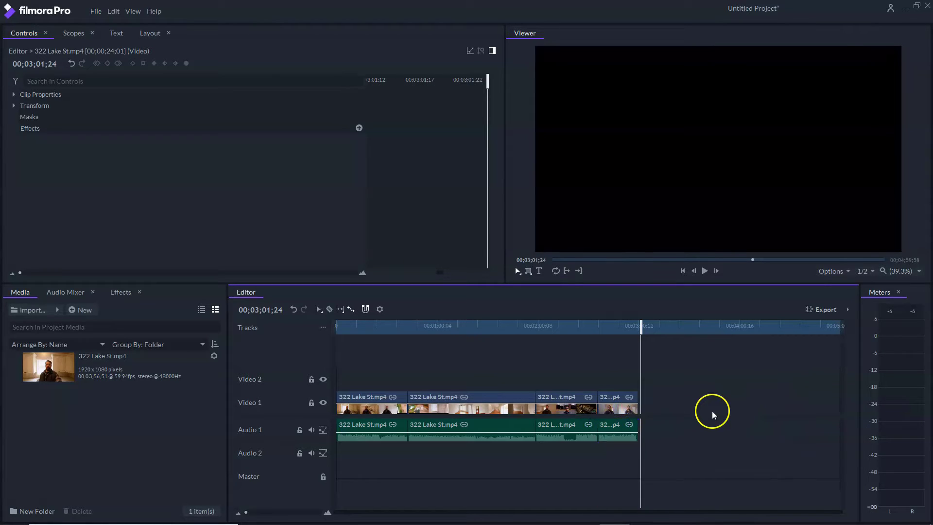
key(ctrl+z)
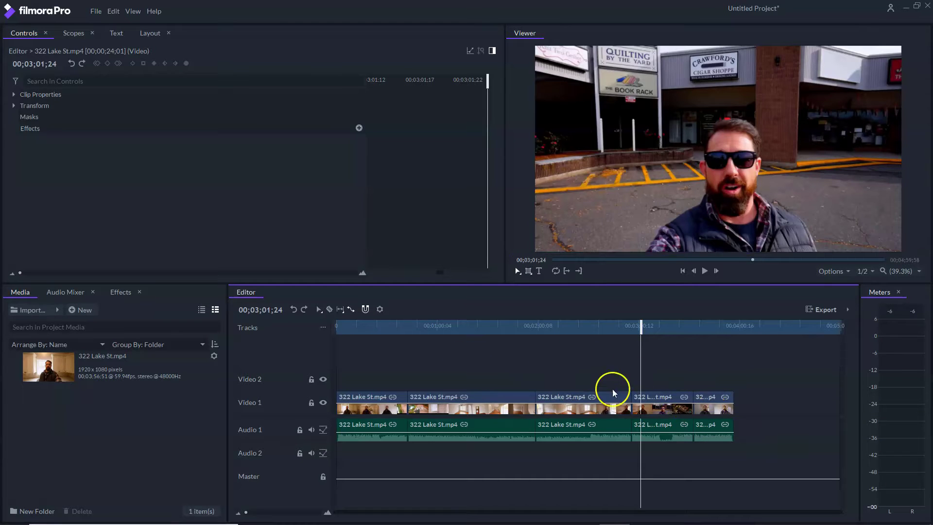
right_click(605, 391)
click(626, 373)
click(649, 403)
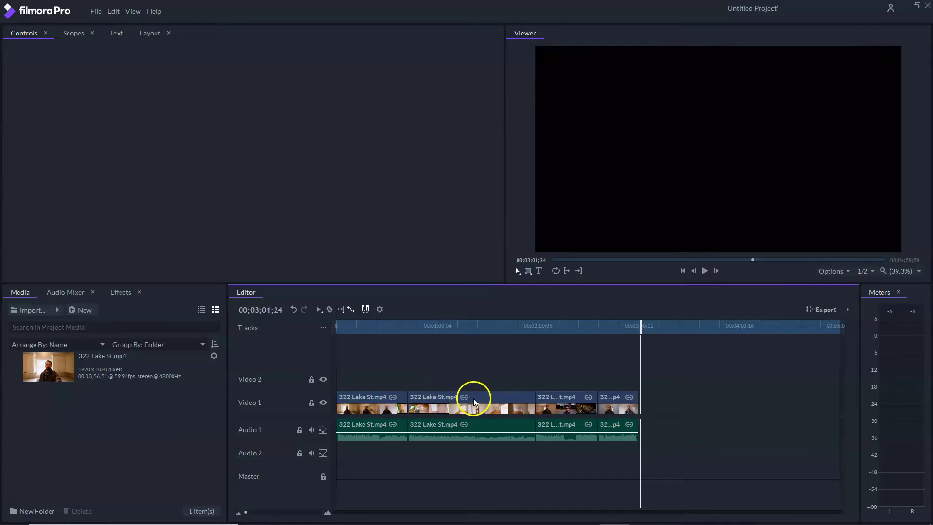
- Unlink the second piece's audio, move it down a track, and remove it
right_click(476, 398)
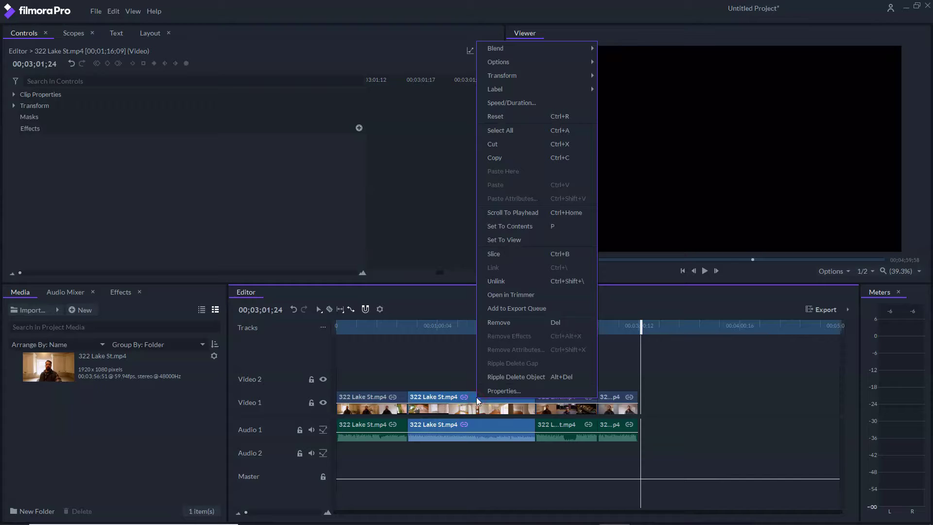
click(513, 282)
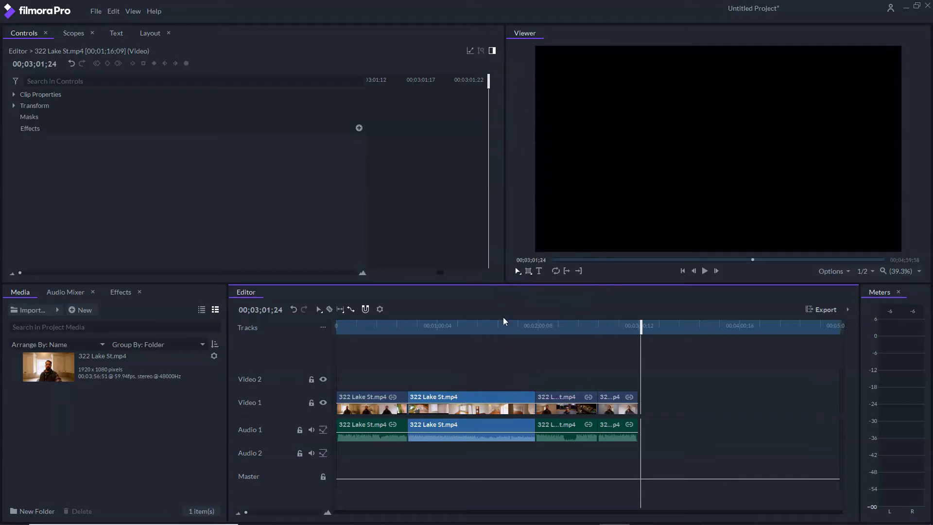
click(487, 389)
mouse_move(491, 424)
mouse_down()
mouse_move(490, 472)
mouse_move(488, 459)
mouse_move(736, 456)
mouse_move(477, 454)
mouse_move(478, 436)
mouse_up()
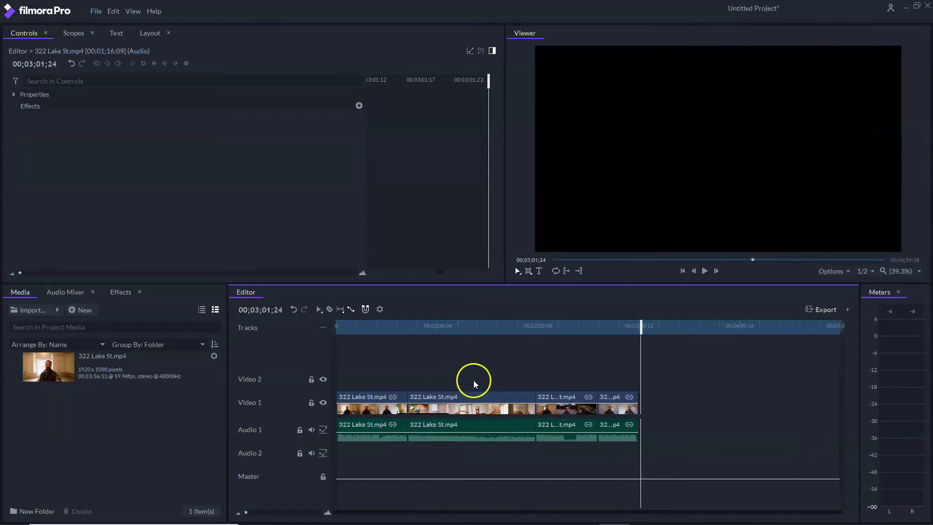
click(460, 431)
right_click(461, 432)
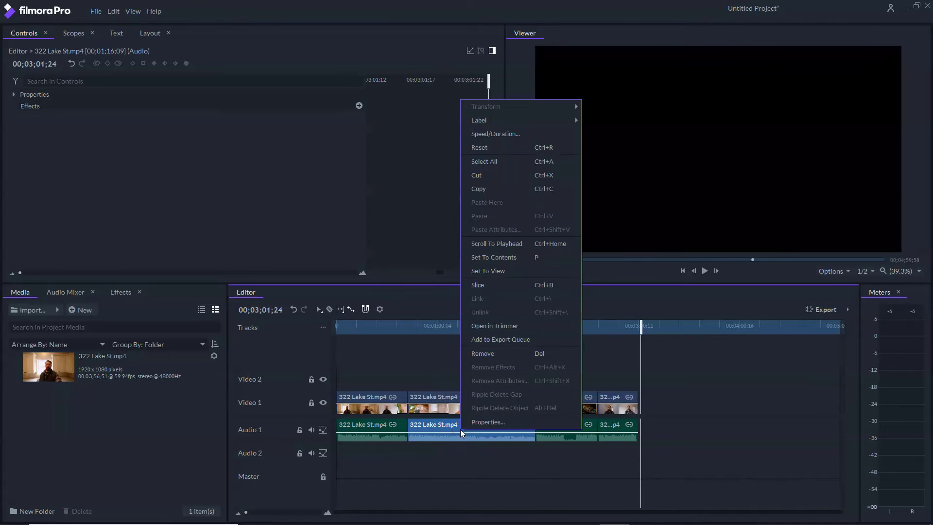
click(484, 355)
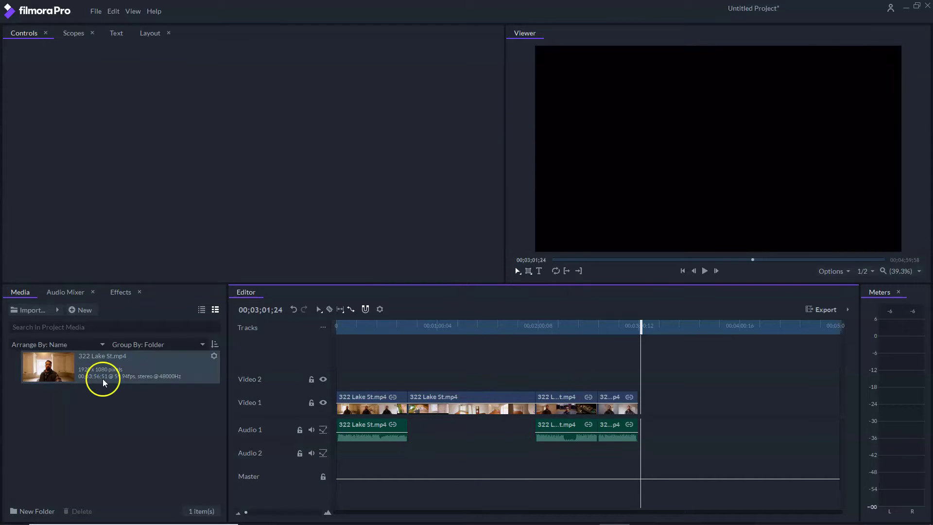
- Import ES_Dancing with the Devil - Bonkers Beat Club.mp3 from the Music folder and place it on Audio 2
click(56, 313)
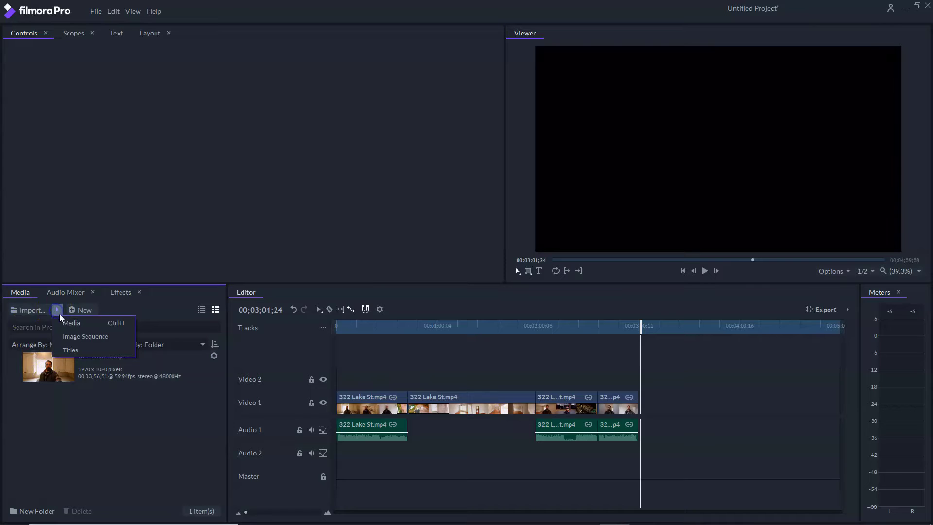
click(68, 321)
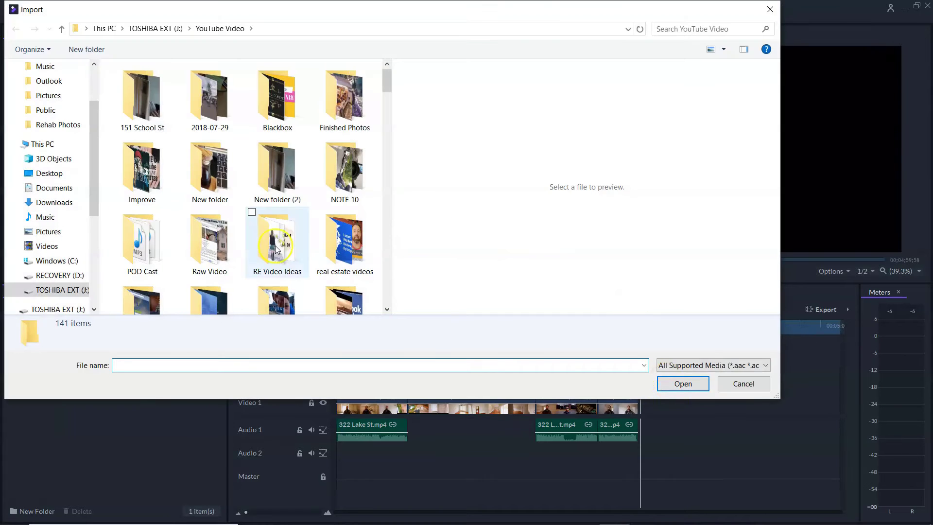
click(14, 309)
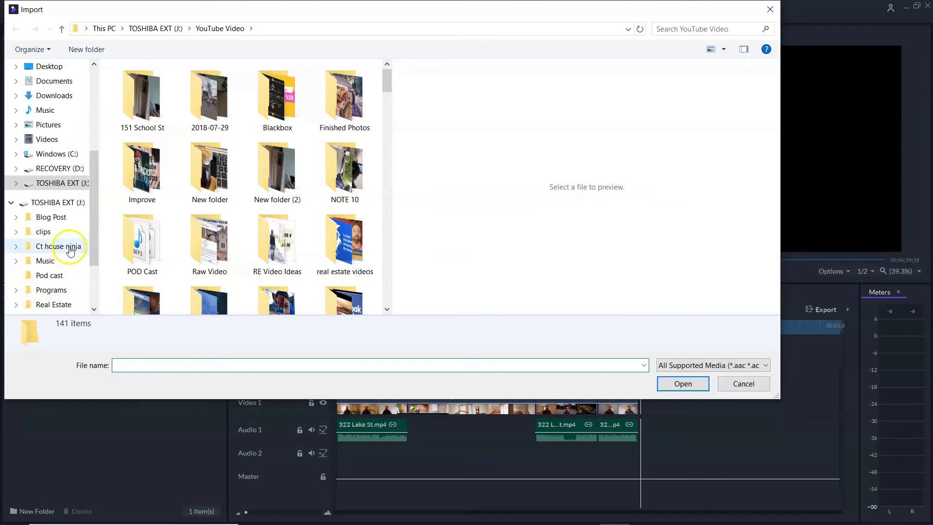
scroll(63, 240, down, 1)
click(57, 245)
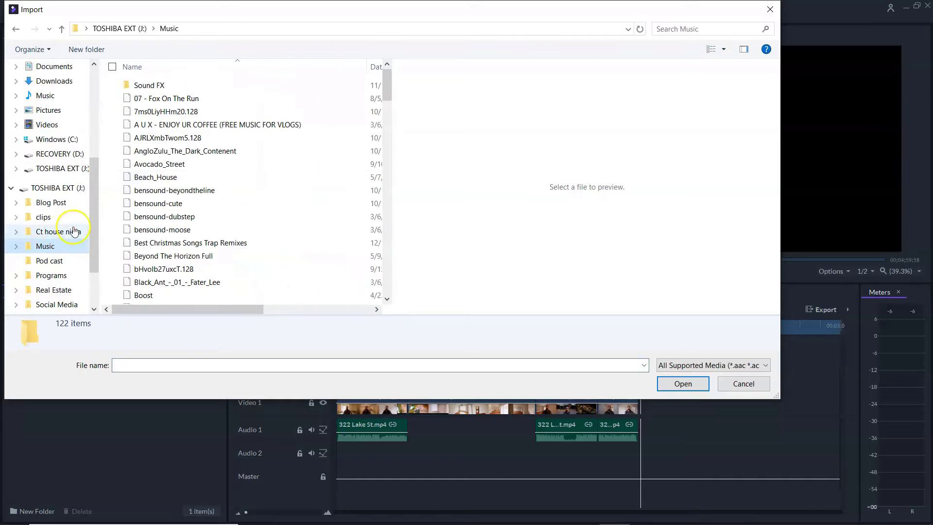
scroll(246, 194, down, 10)
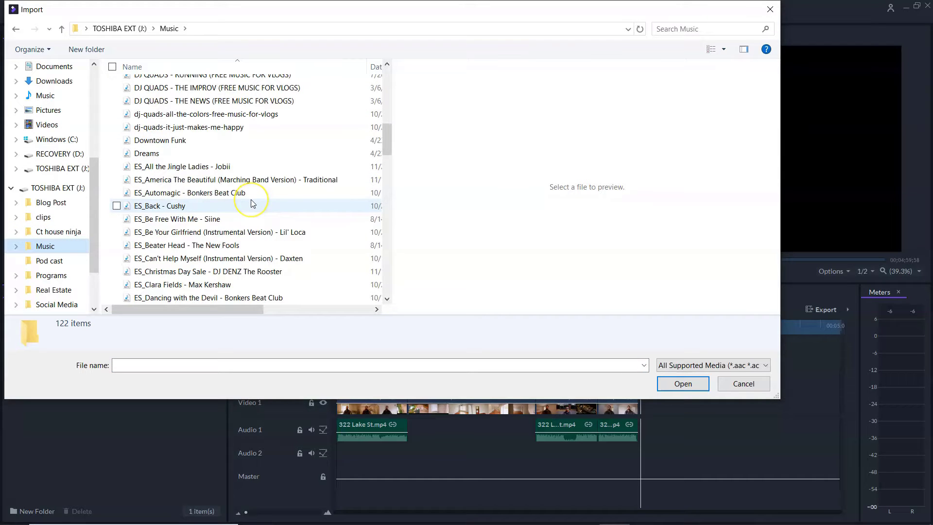
double_click(194, 297)
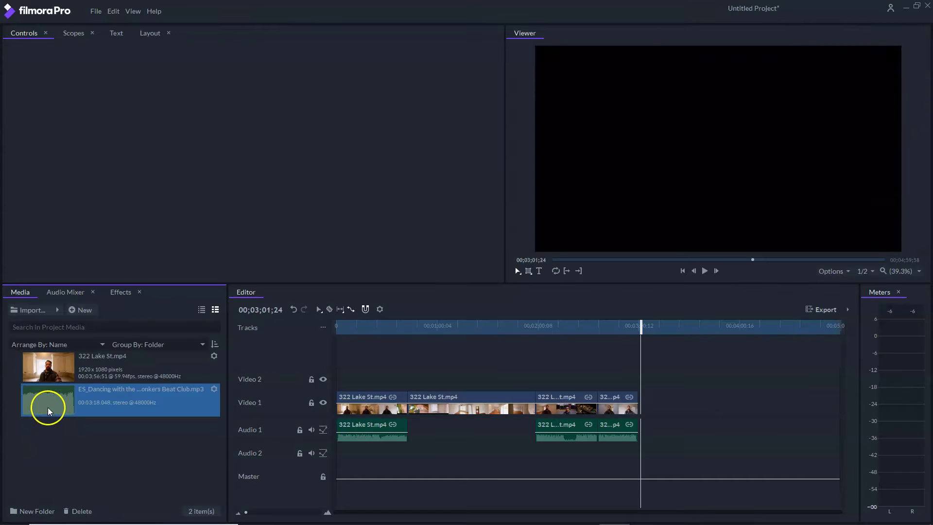
drag(193, 411, 382, 451)
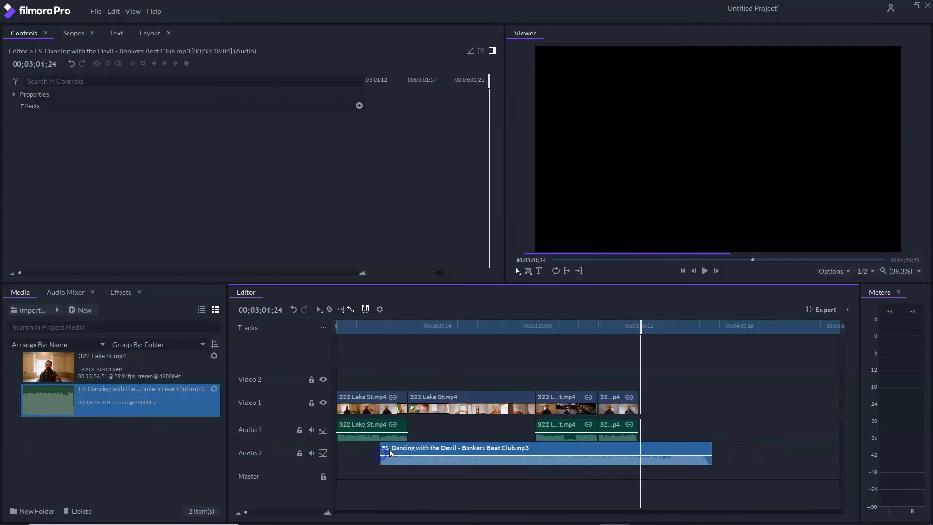
- Scrub and play the timeline to preview the house footage with the music
drag(638, 326, 466, 362)
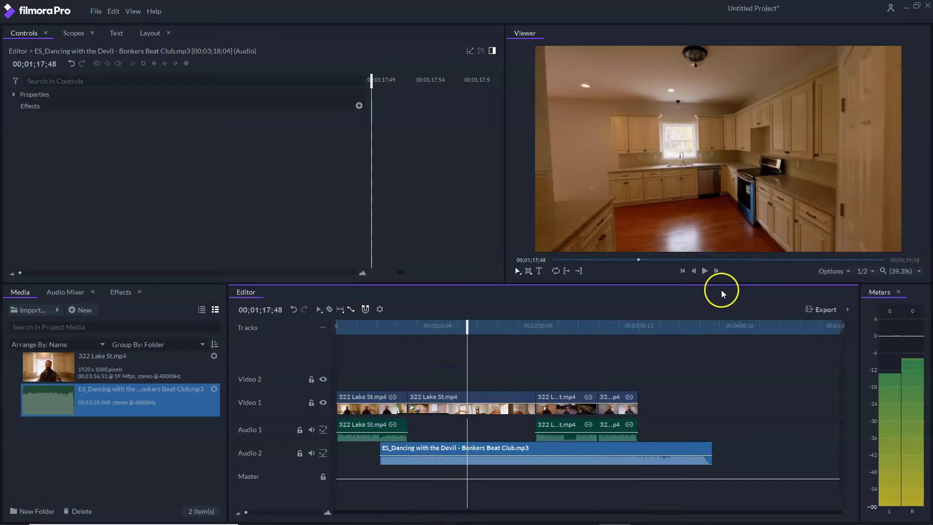
click(705, 269)
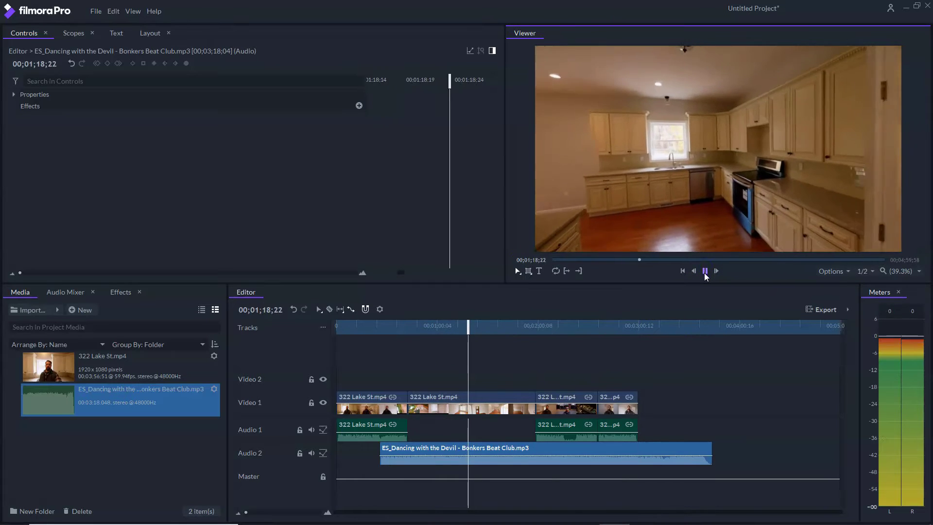
click(704, 271)
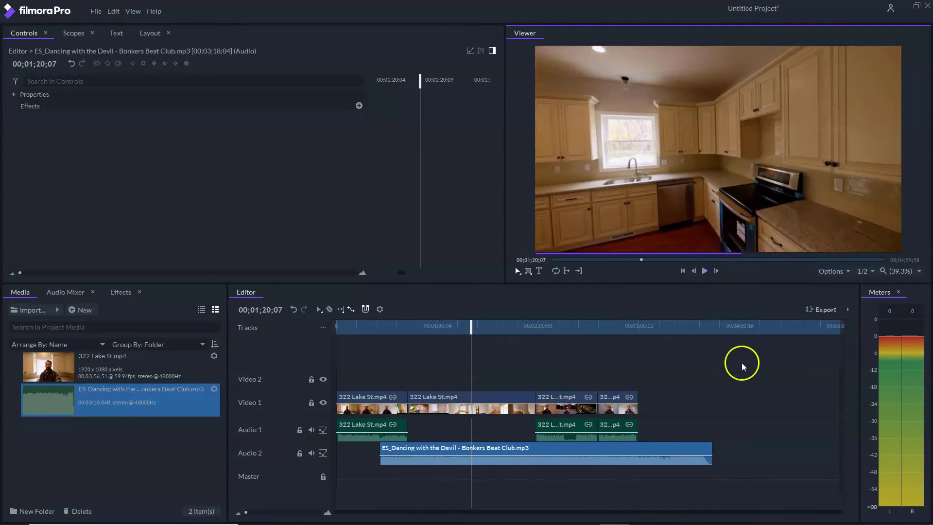
drag(477, 325, 436, 371)
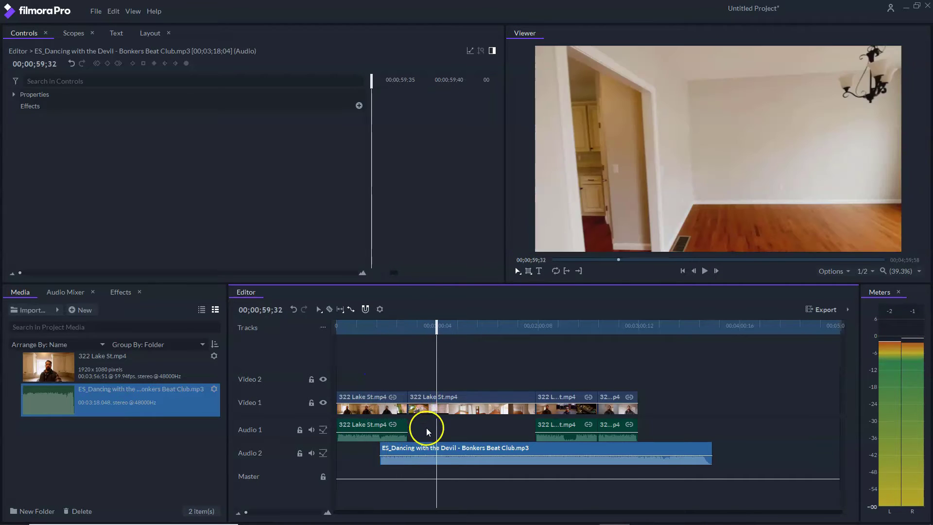
- Slide the music clip earlier on Audio 2 and reveal its Level property at 0.0 dB
drag(426, 445, 395, 450)
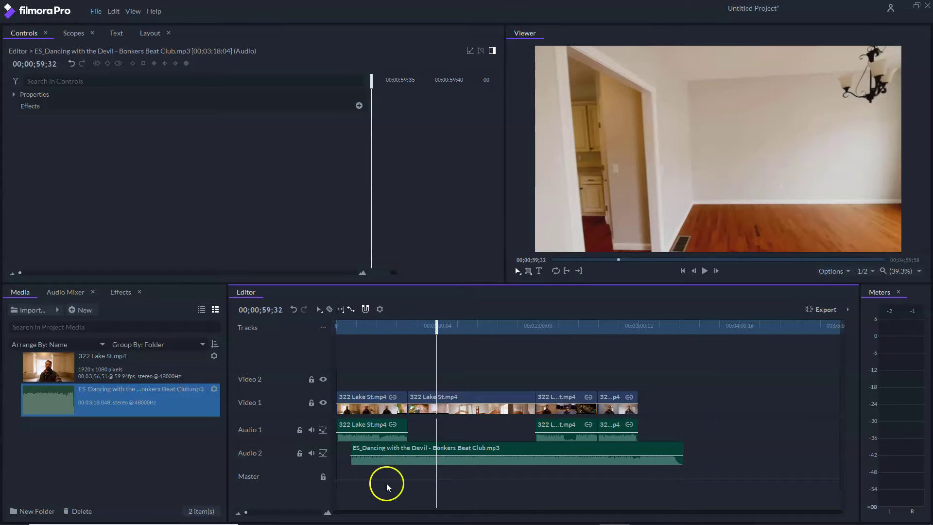
click(368, 449)
click(370, 452)
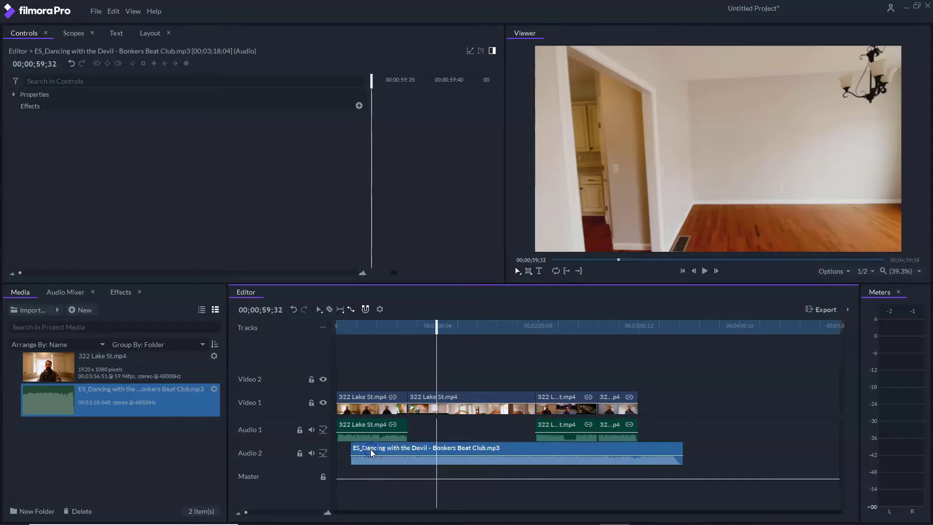
click(394, 453)
click(14, 95)
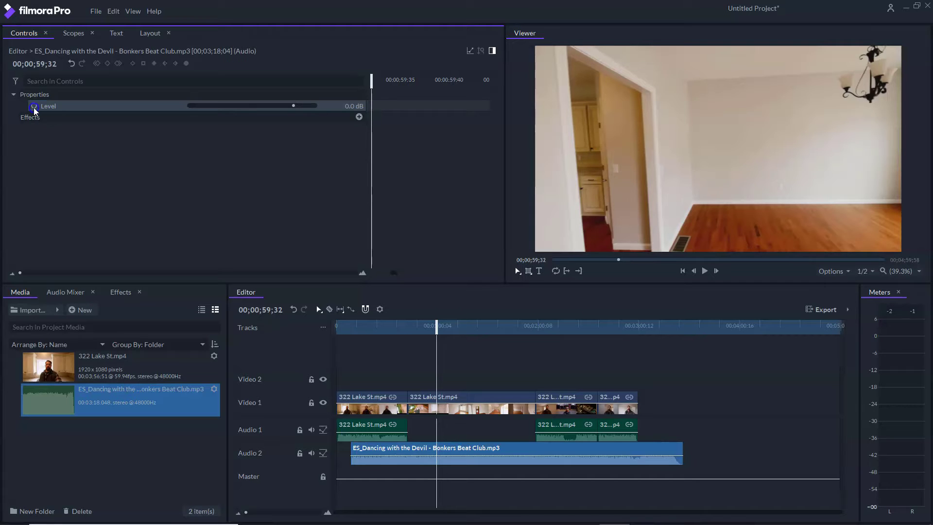
- Keyframe the music Level, dropping the starting keyframe to about -29 dB for a fade-in
click(33, 106)
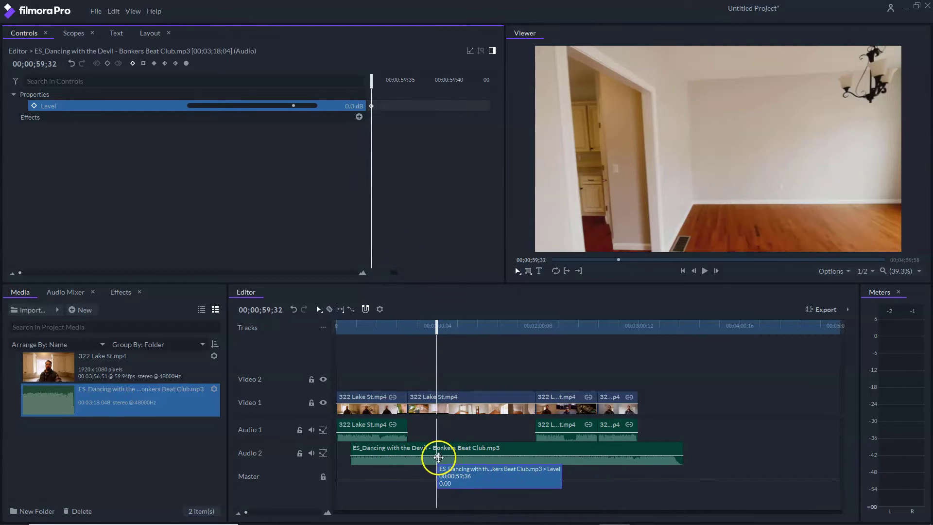
drag(437, 457, 351, 457)
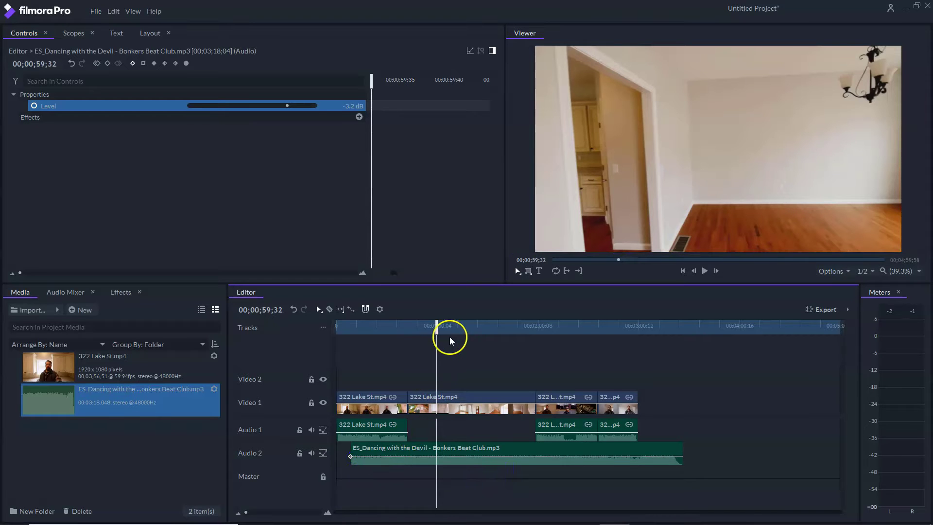
drag(437, 326, 408, 323)
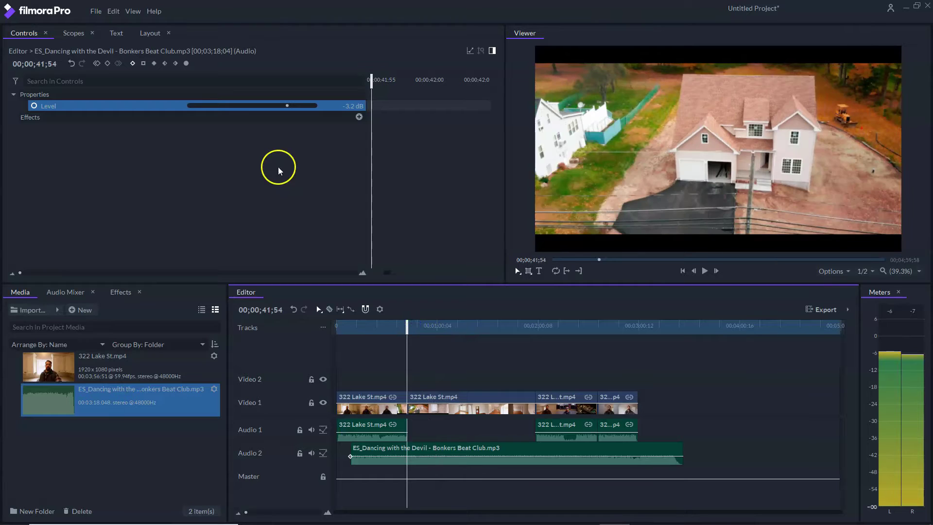
drag(286, 105, 294, 106)
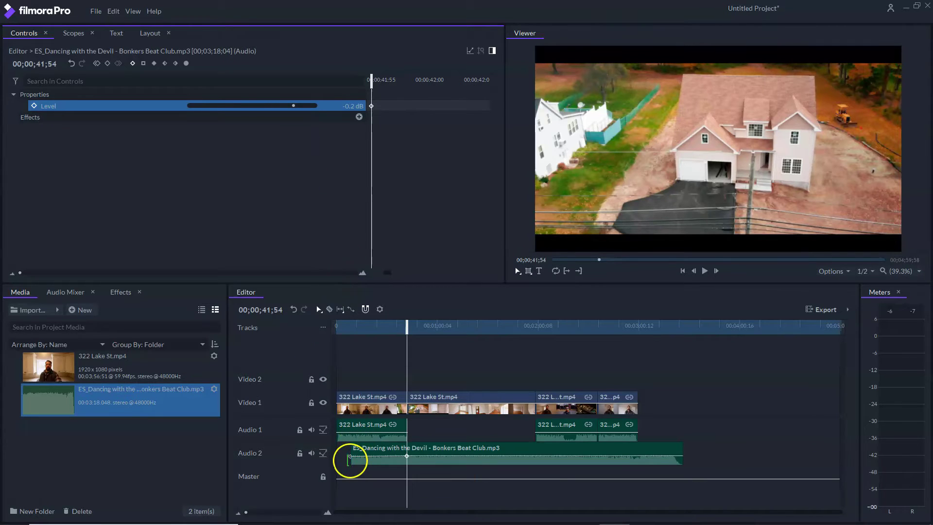
drag(350, 459, 351, 463)
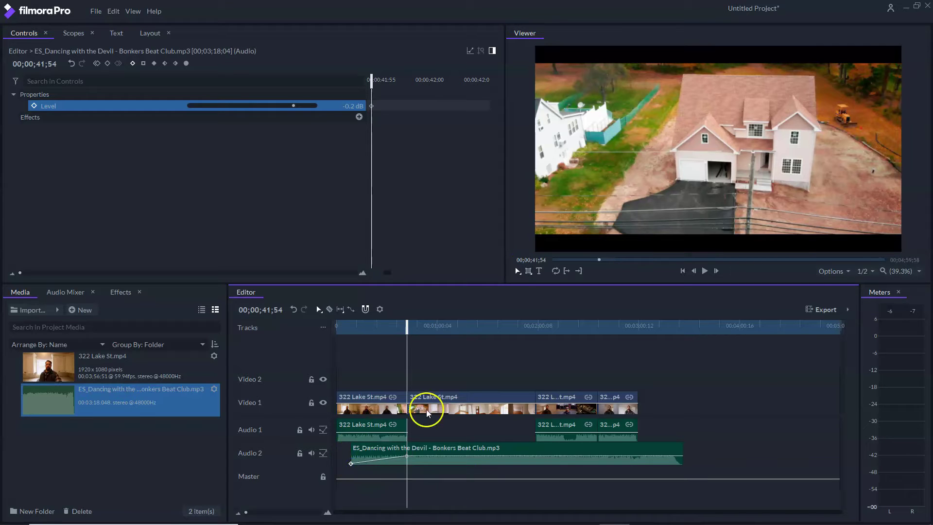
- Play back from near the start to check the fade-in, then move to about 37 seconds
drag(400, 325, 352, 324)
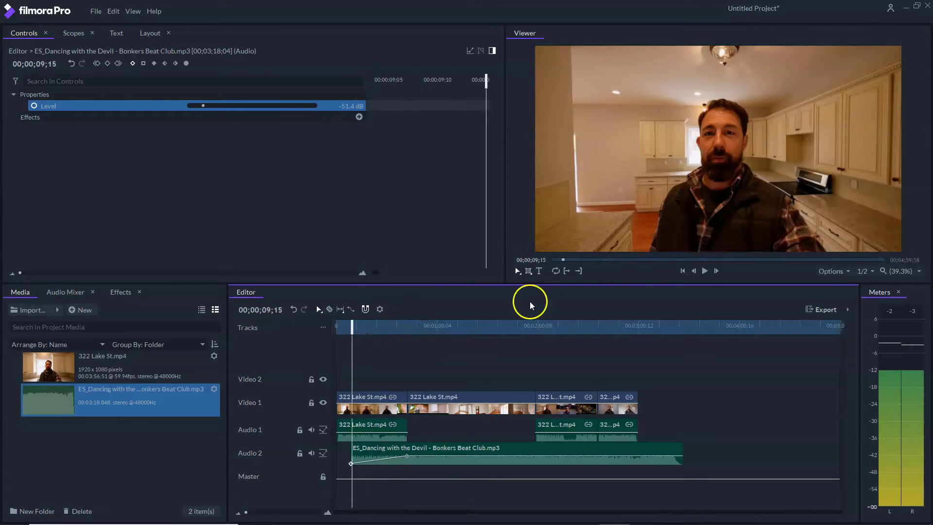
click(704, 271)
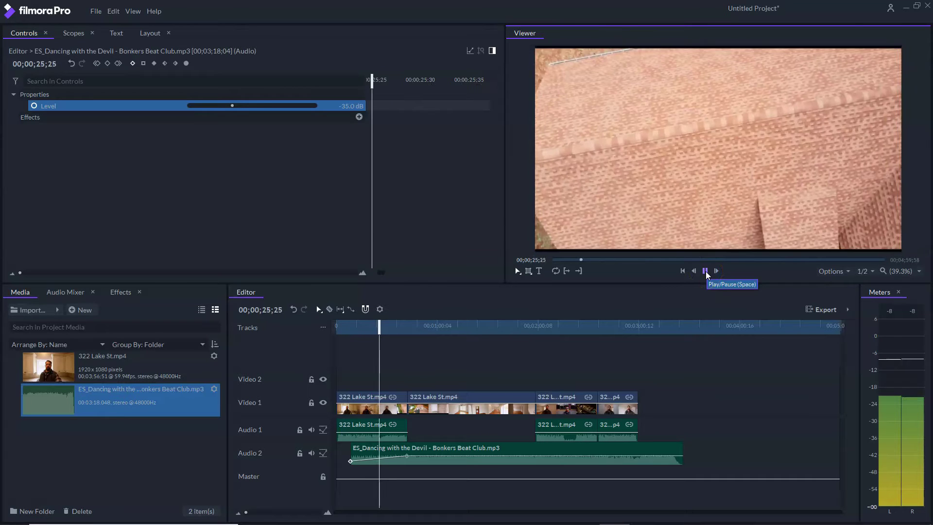
click(705, 271)
drag(357, 328, 462, 329)
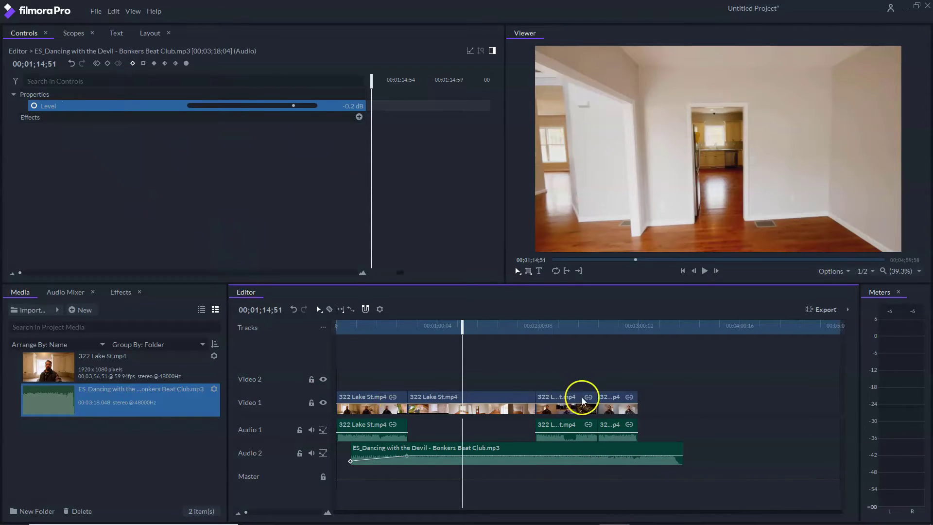
drag(457, 327, 398, 340)
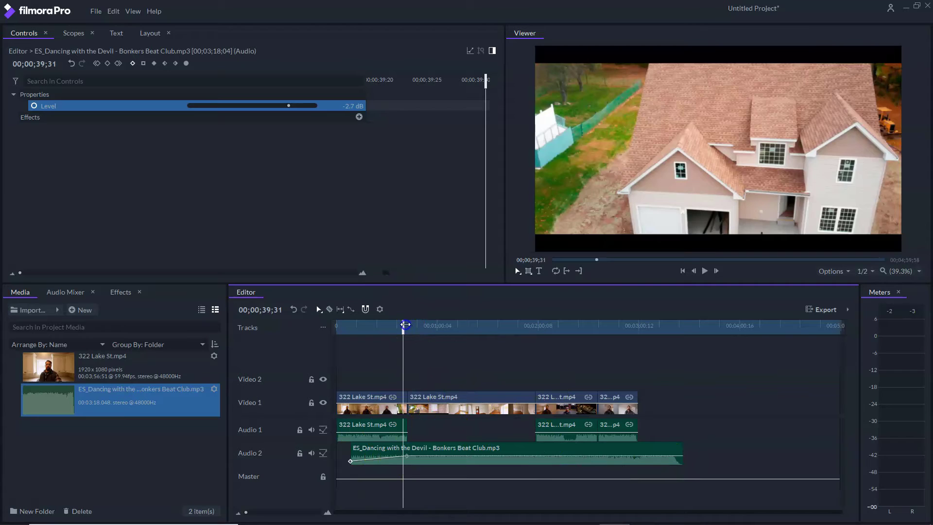
drag(406, 324, 400, 326)
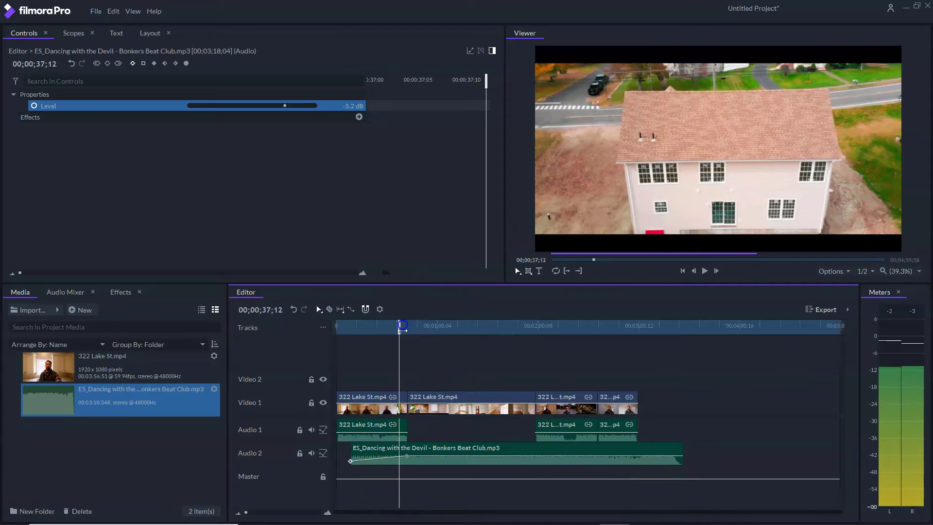
- Put Fade to Color from Transitions - Video on the Video 1 cut near 42 seconds and preview it
click(122, 291)
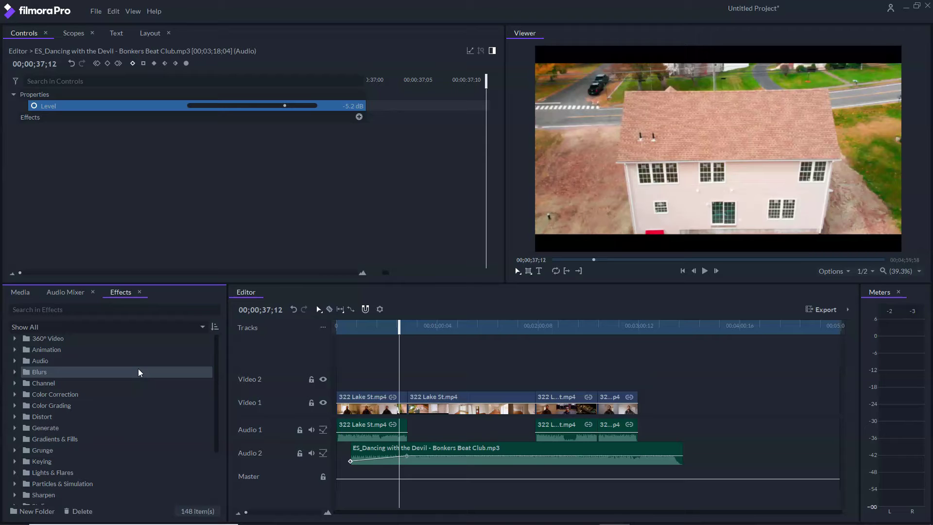
click(37, 384)
click(705, 271)
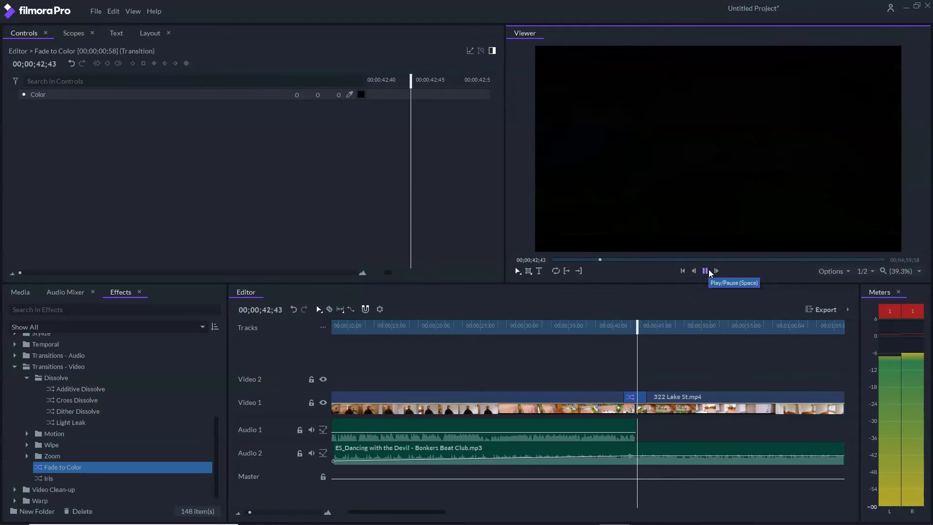
click(707, 270)
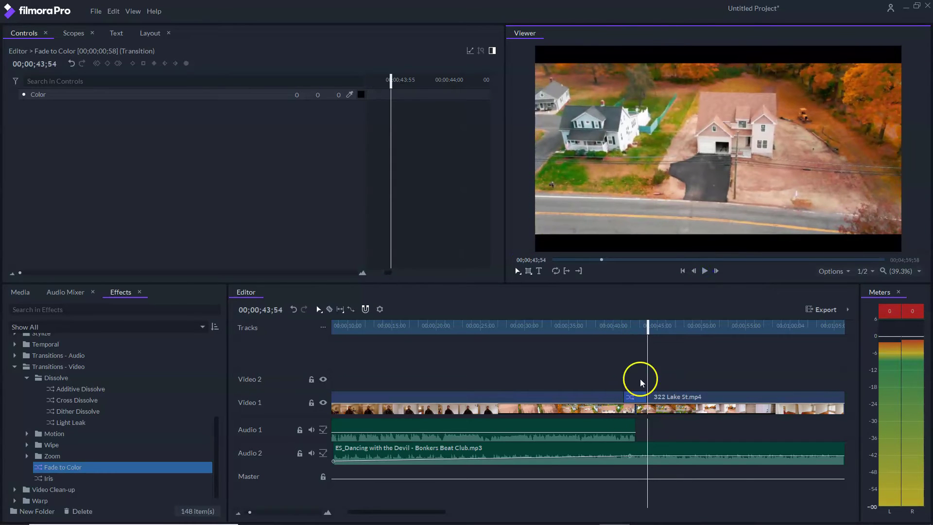
drag(648, 335, 635, 336)
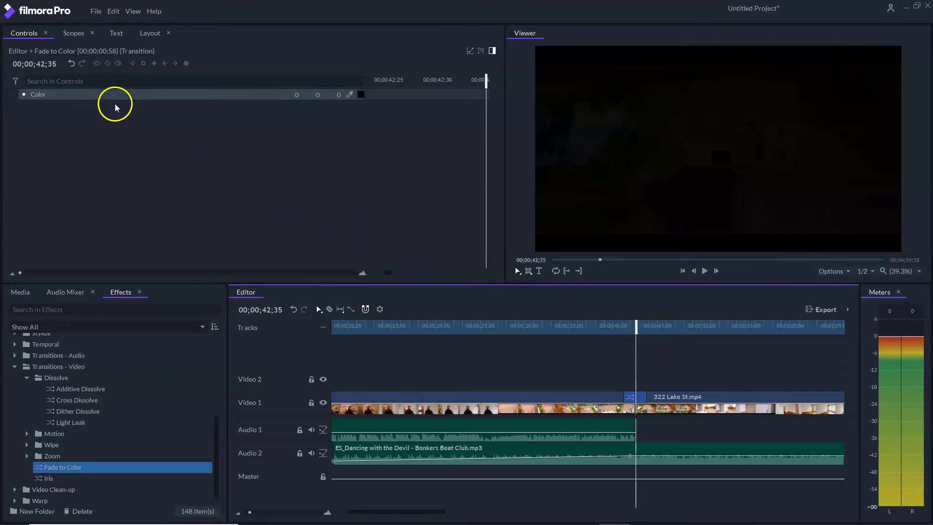
- Set the Fade to Color transition colour to pale cyan, RGB 170, 255, 255
click(54, 93)
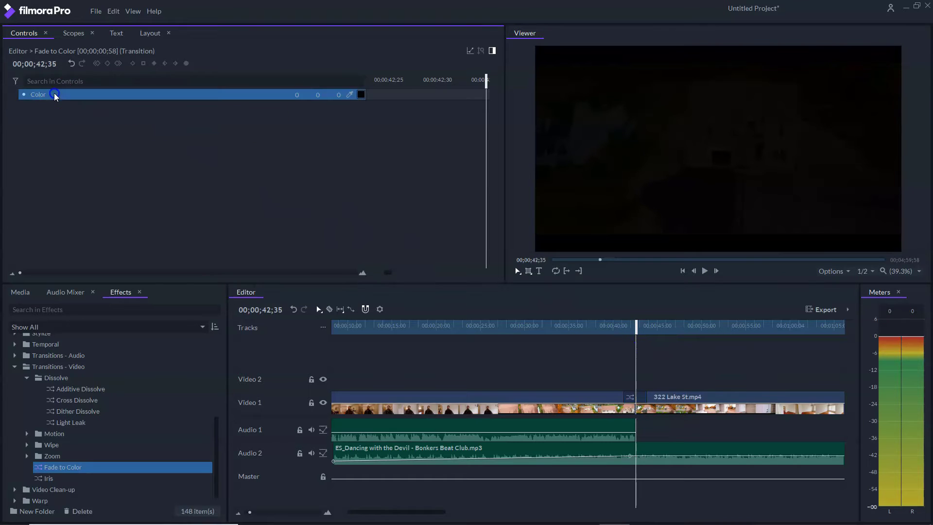
click(361, 94)
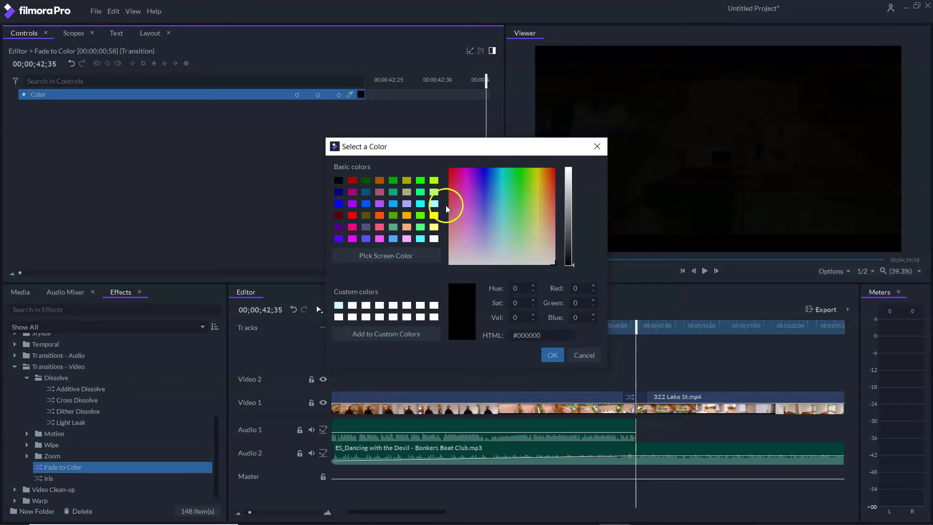
click(436, 206)
click(555, 361)
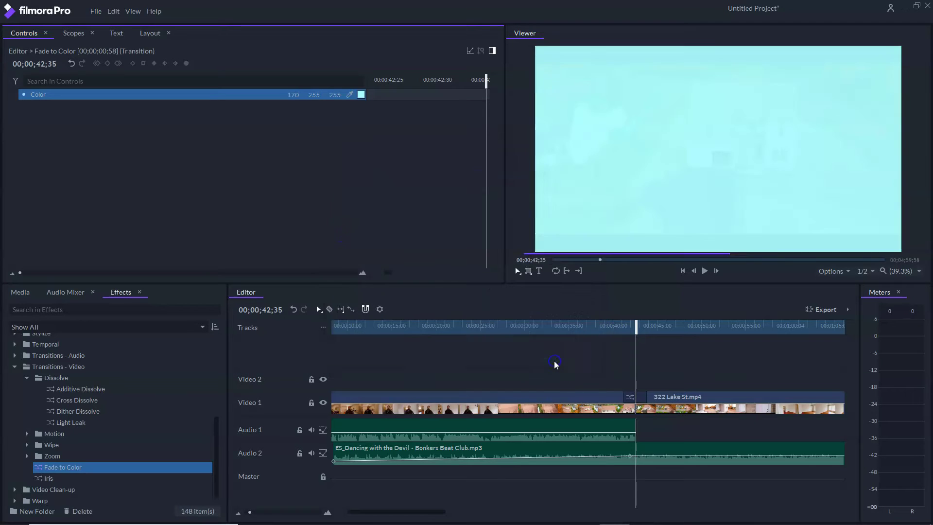
drag(635, 325, 608, 325)
click(693, 271)
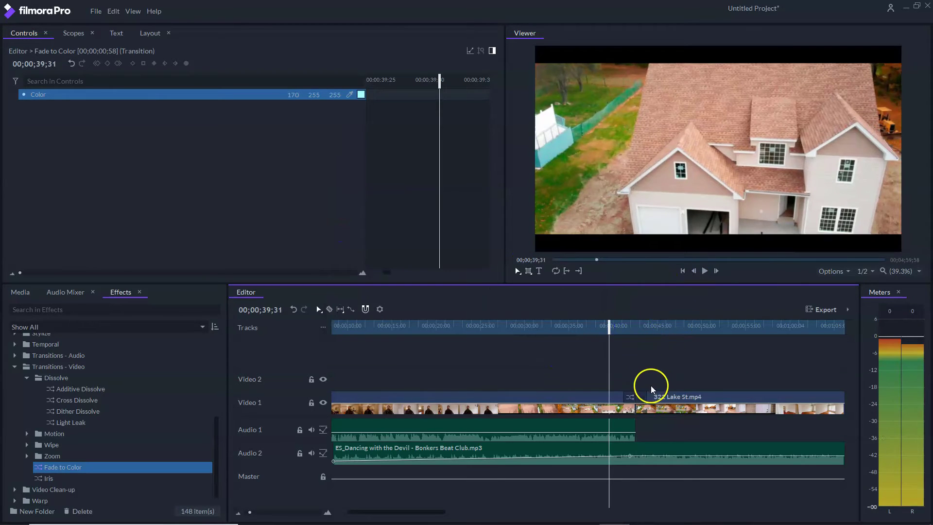
- Shorten the transition slightly, preview it, and keep the cyan colour after cancelling the picker
drag(647, 391, 638, 392)
click(704, 271)
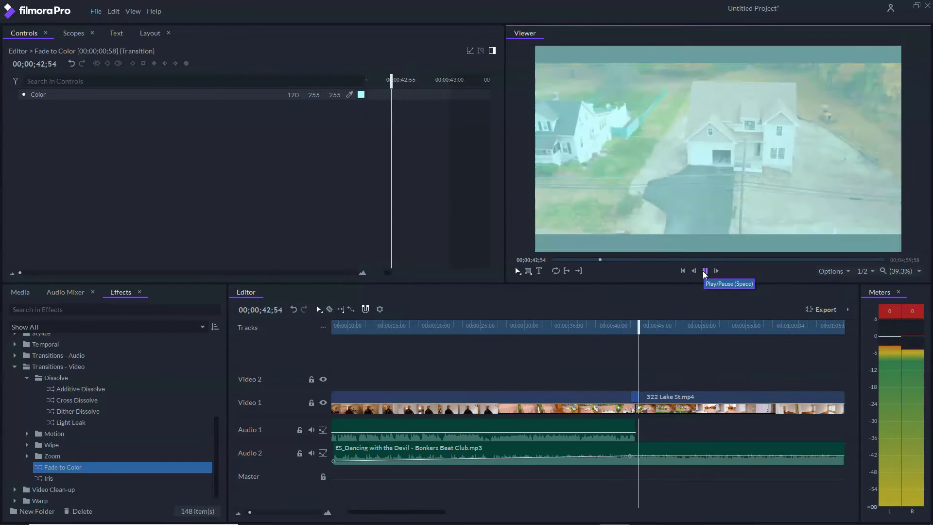
click(706, 271)
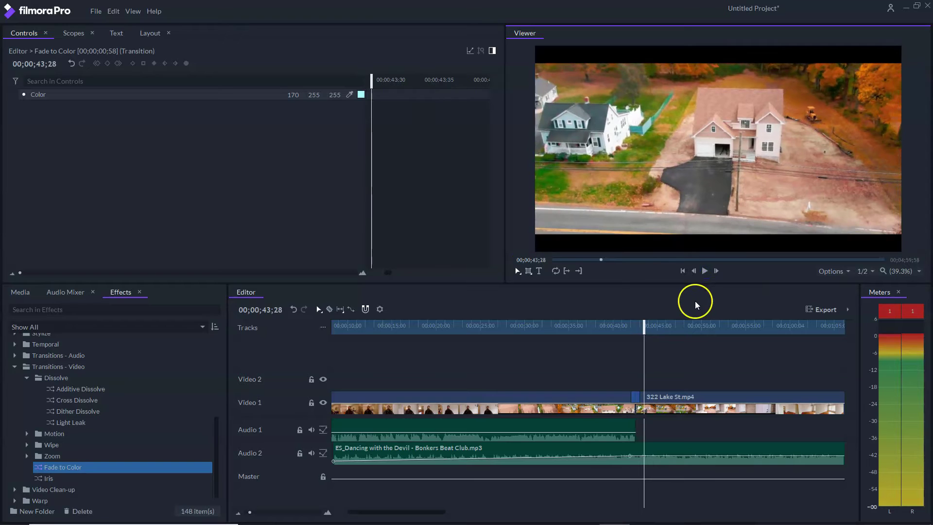
click(360, 94)
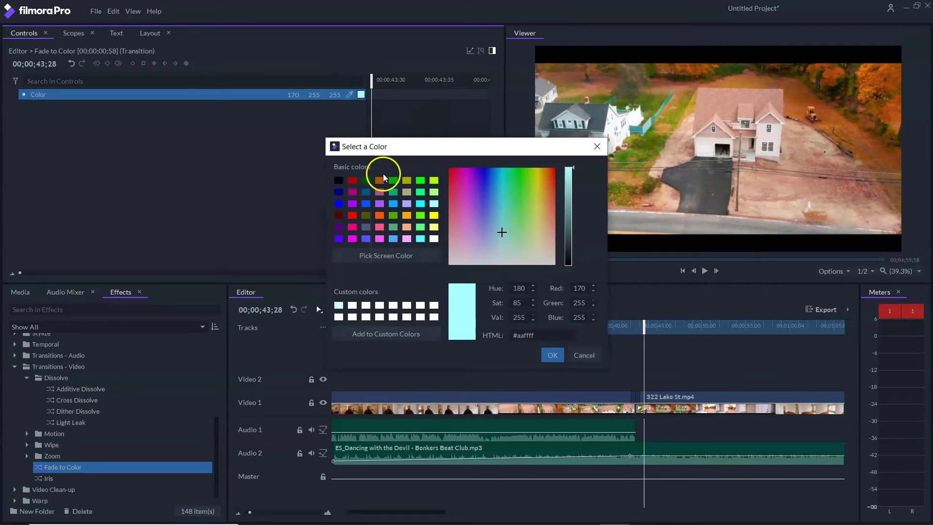
click(340, 180)
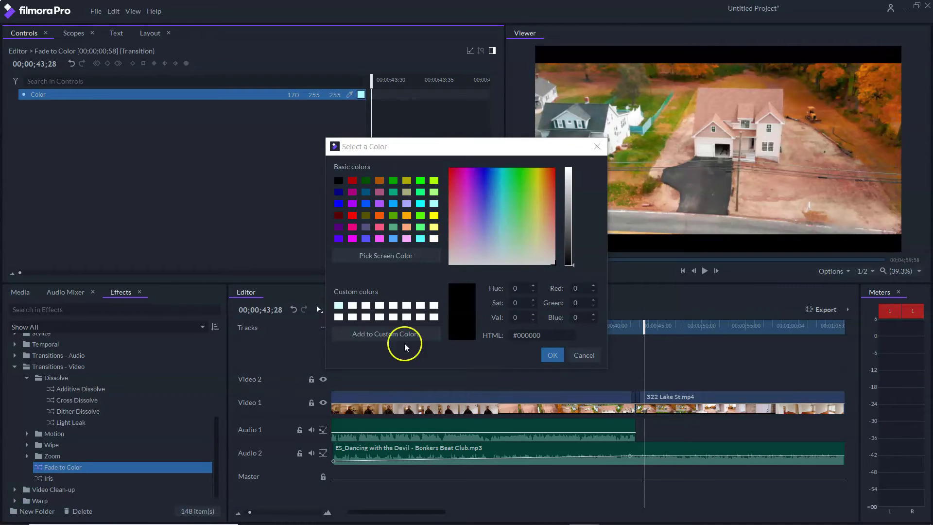
click(596, 357)
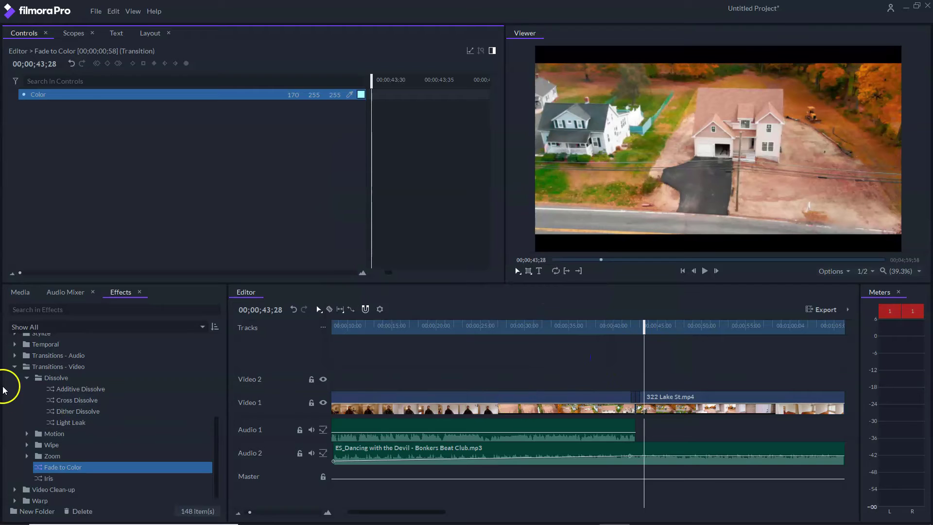
click(25, 378)
click(15, 399)
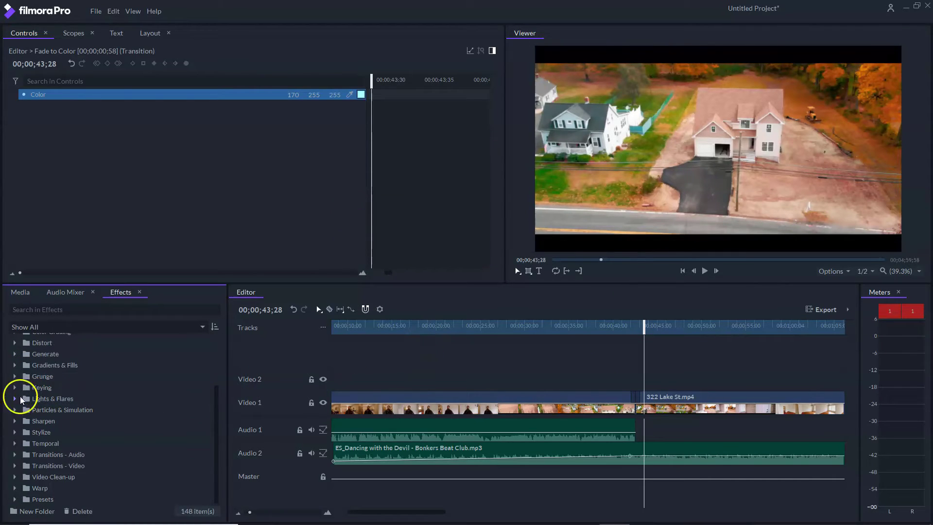
click(14, 399)
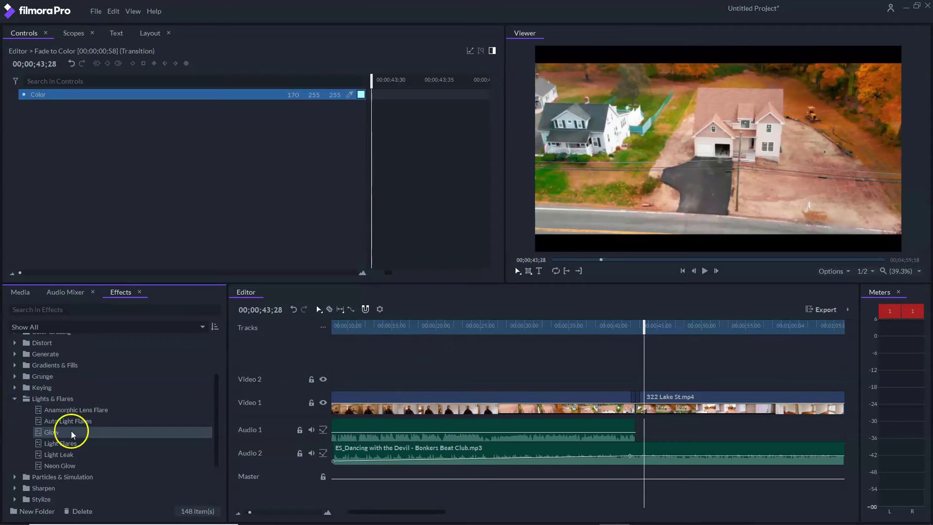
mouse_move(69, 410)
mouse_down()
mouse_move(531, 406)
mouse_move(635, 394)
mouse_up()
click(637, 397)
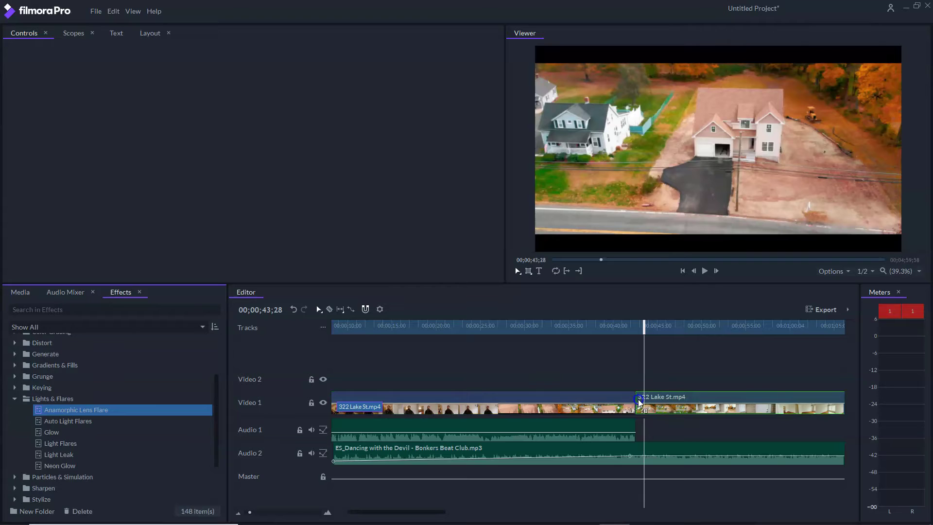
click(637, 398)
drag(643, 333, 661, 333)
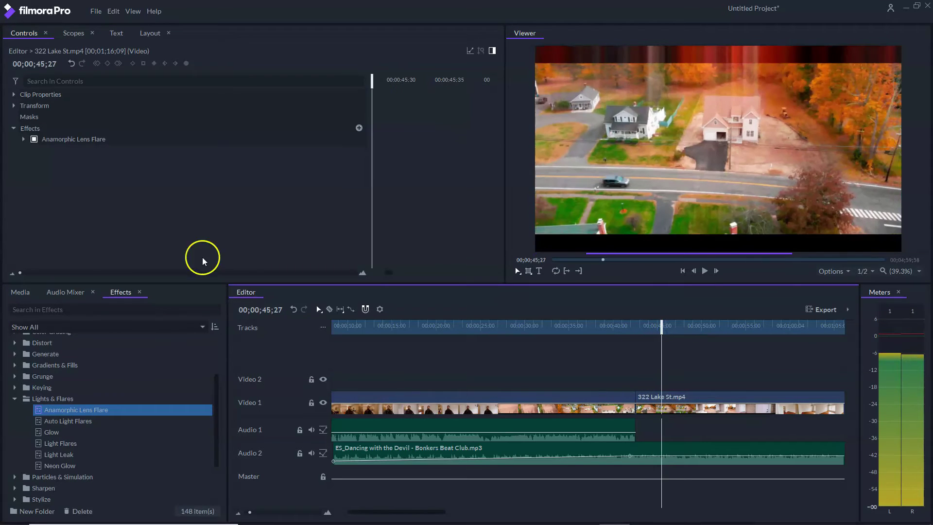
- Adjust the lens flare's Number of Streaks and Blur Flare amount in Controls
click(24, 139)
click(190, 195)
mouse_move(191, 195)
mouse_down()
mouse_move(255, 200)
mouse_move(188, 206)
mouse_up()
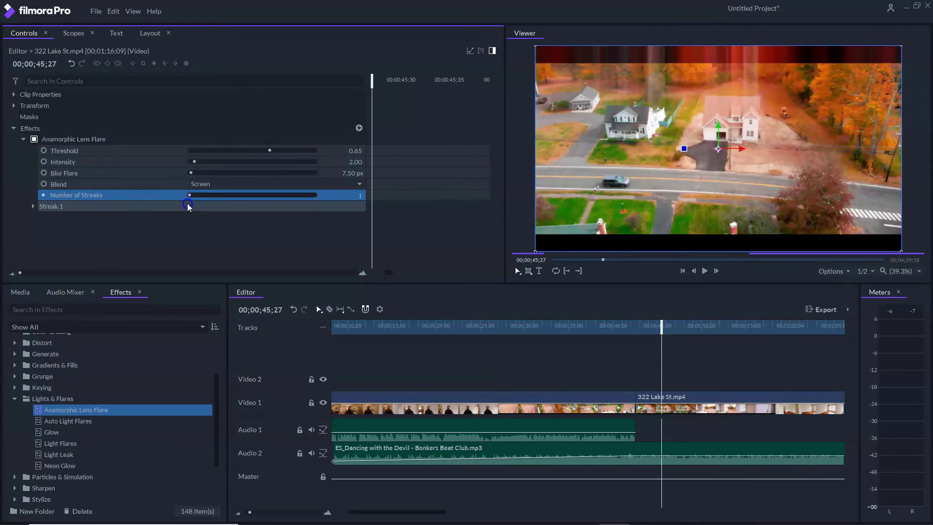
drag(192, 173, 173, 174)
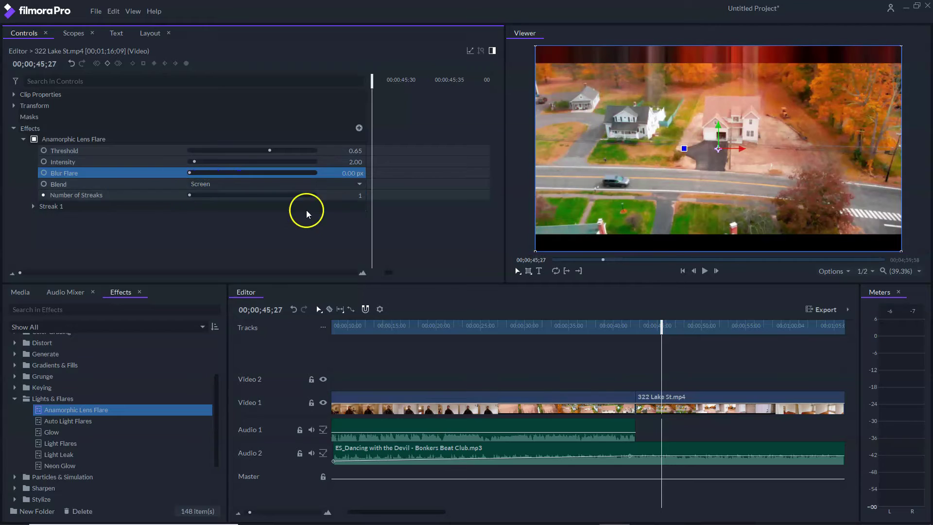
click(24, 139)
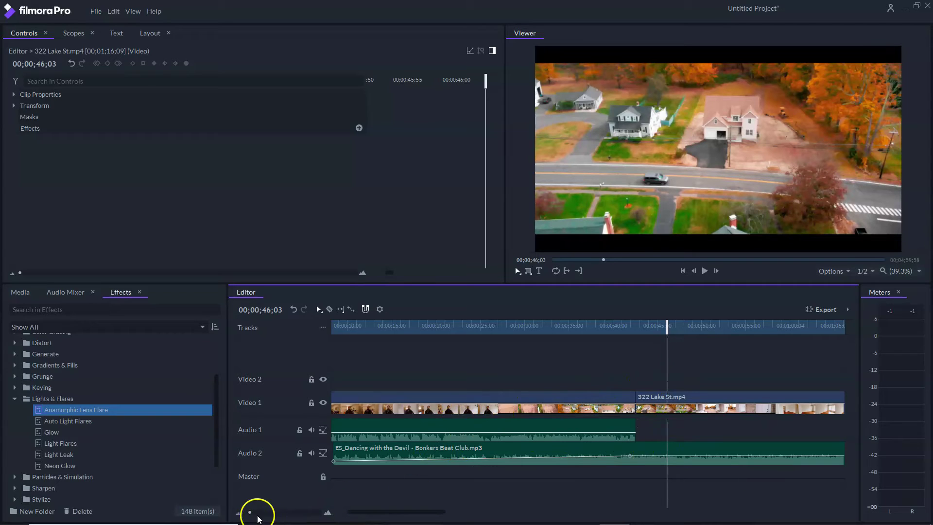
click(237, 513)
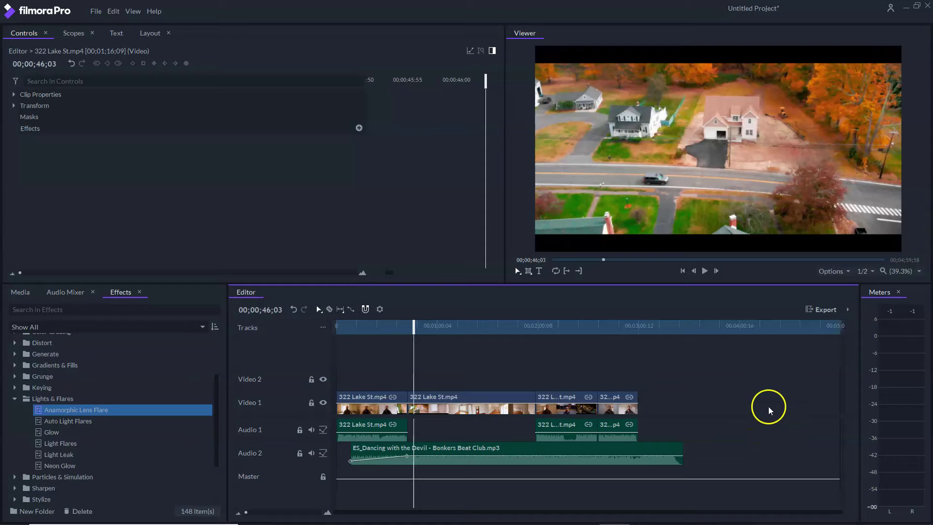
- Delete every house-tour clip, import P1060145.MP4 and place it at the timeline start
drag(335, 371, 730, 479)
key(Delete)
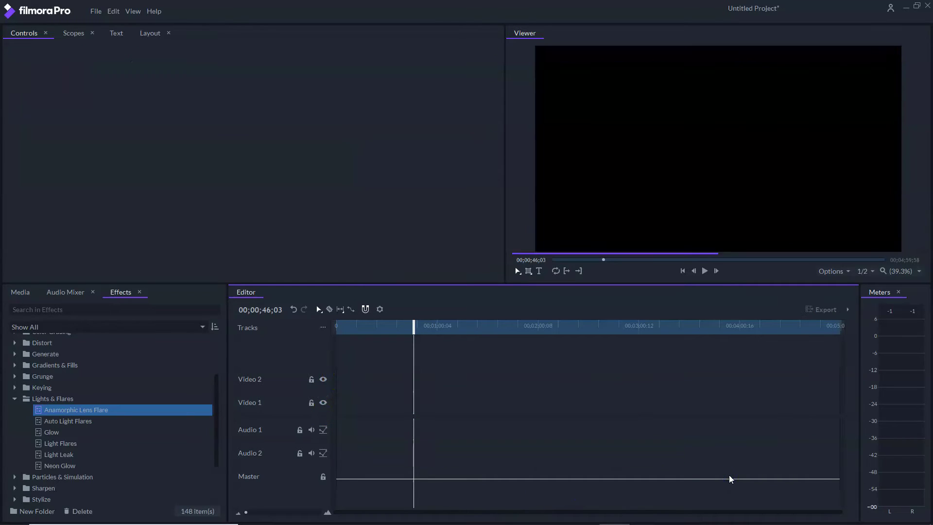
click(24, 292)
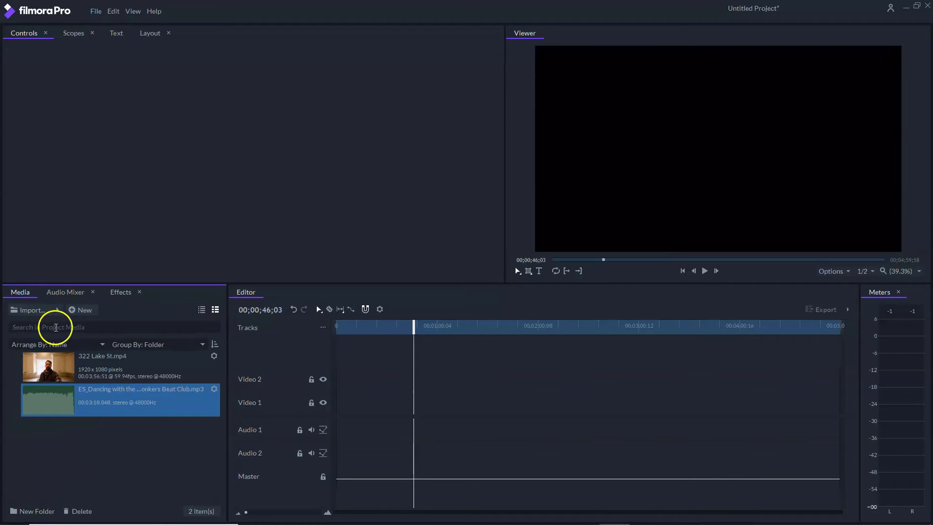
click(59, 309)
click(156, 299)
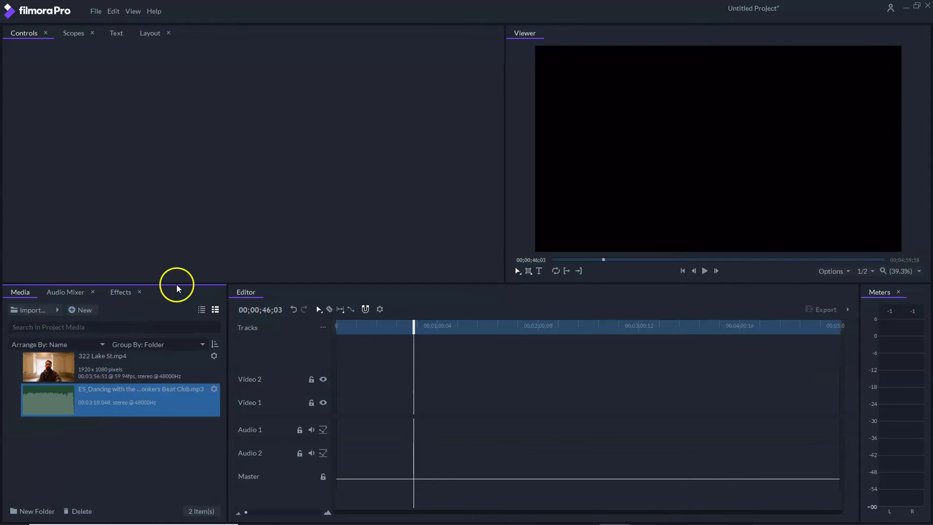
scroll(64, 247, down, 3)
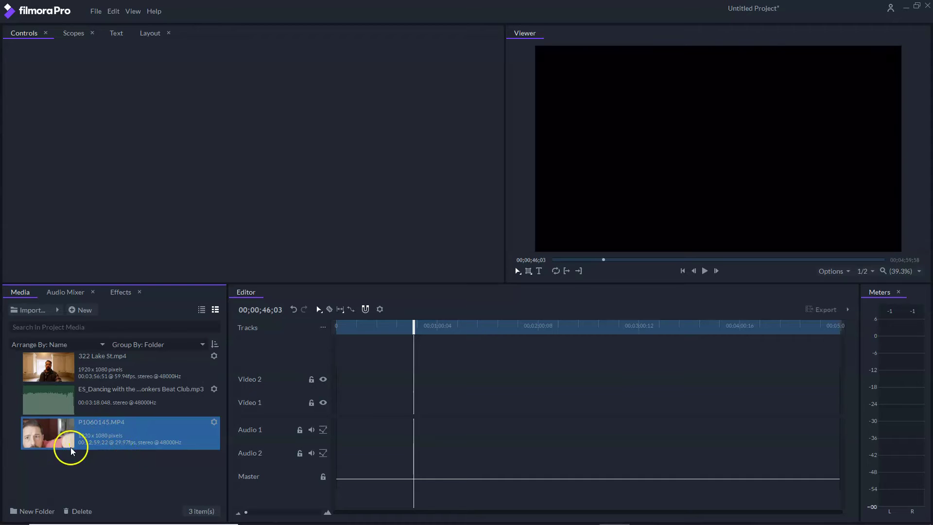
drag(38, 441, 340, 408)
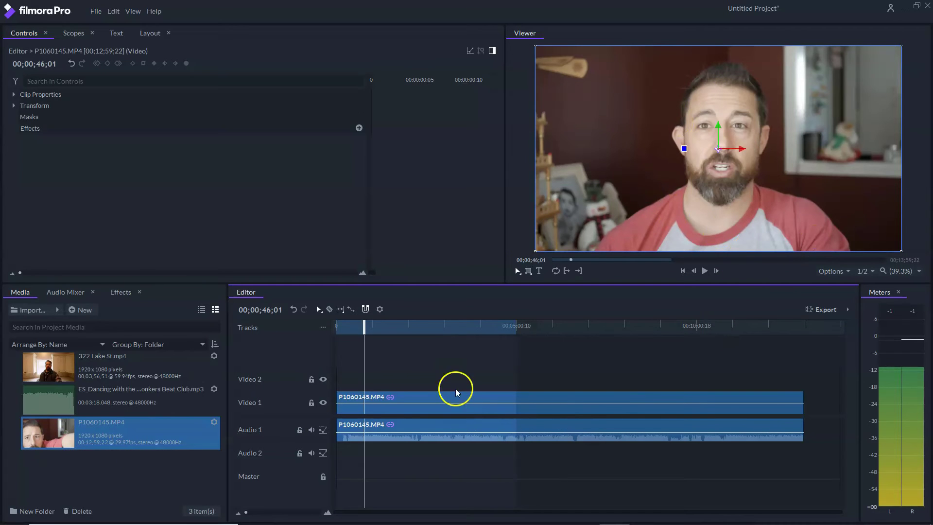
mouse_move(364, 325)
mouse_down()
mouse_move(337, 325)
mouse_move(351, 327)
mouse_up()
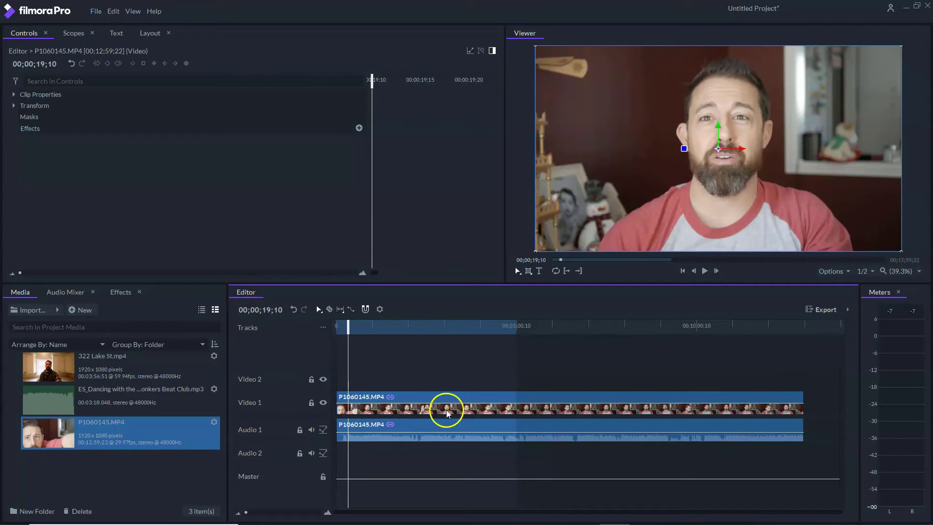
click(330, 309)
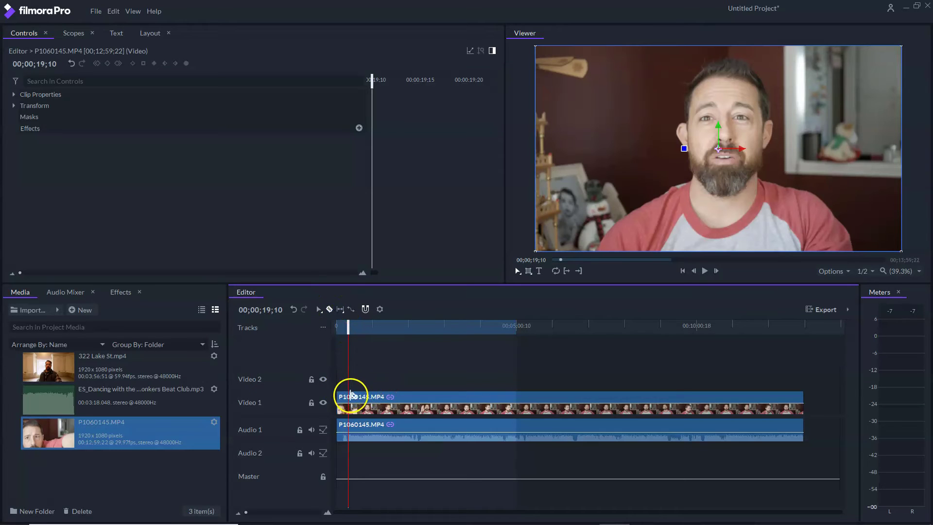
click(350, 395)
click(389, 401)
click(382, 398)
click(422, 412)
click(454, 400)
click(401, 405)
click(433, 405)
click(494, 397)
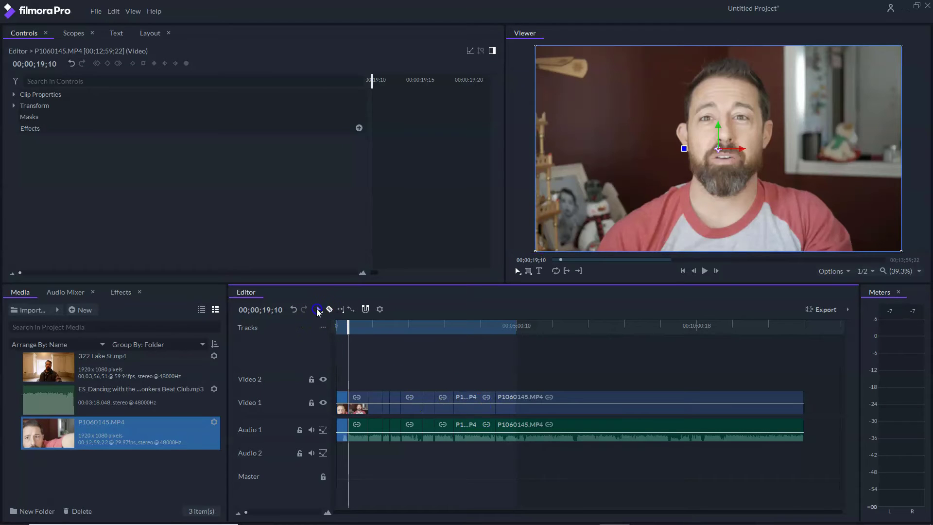
drag(478, 410, 495, 375)
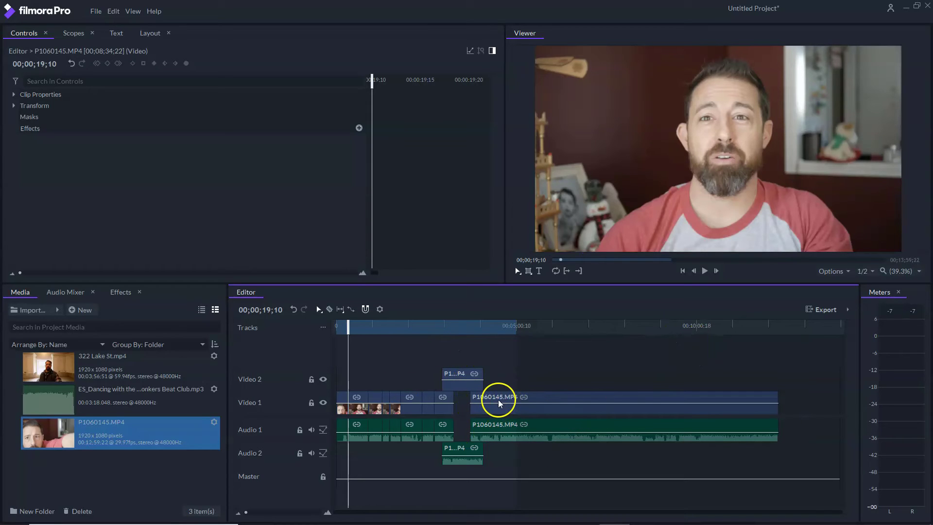
key(ctrl+z)
key(ctrl+z)
key(ctrl+z)
key(ctrl+z)
key(ctrl+z)
key(ctrl+z)
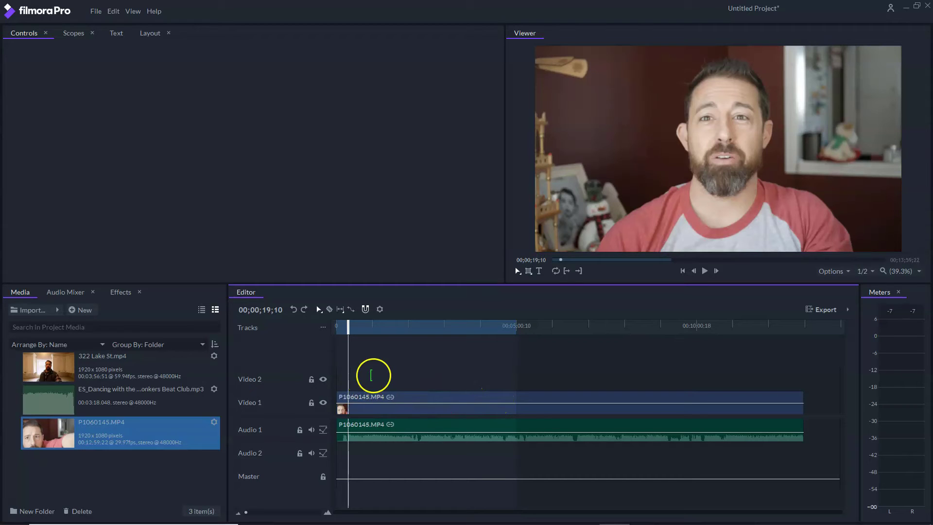
drag(407, 379, 841, 443)
click(365, 353)
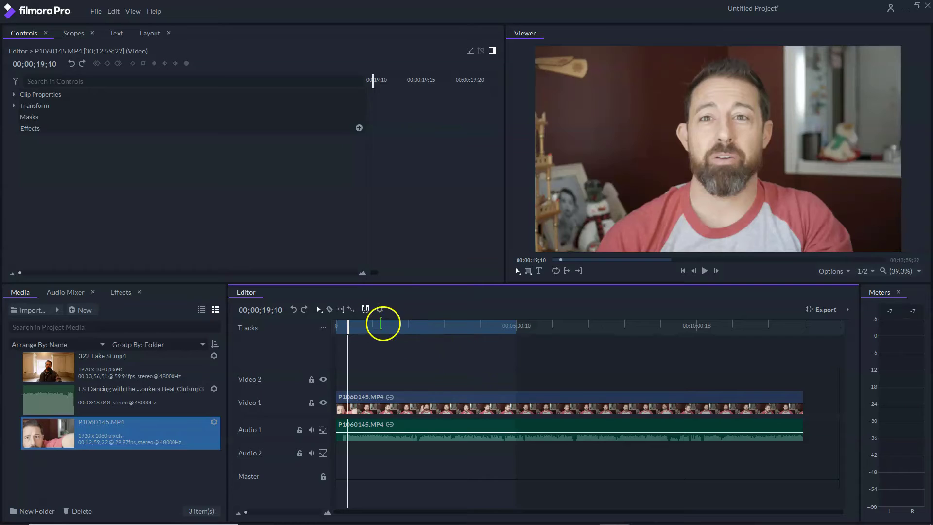
- Reset the playhead to the timeline start, then drag it to 00;00;55;25
drag(348, 326, 339, 328)
right_click(373, 396)
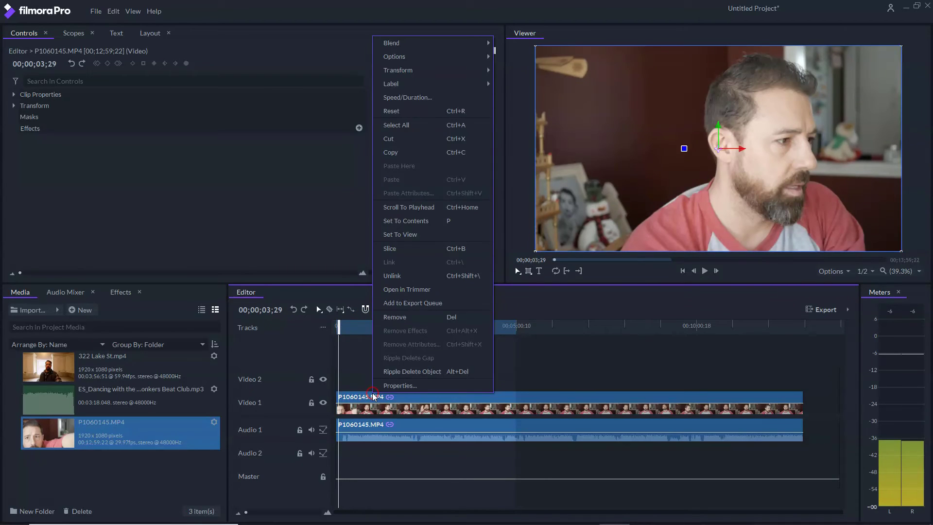
click(117, 293)
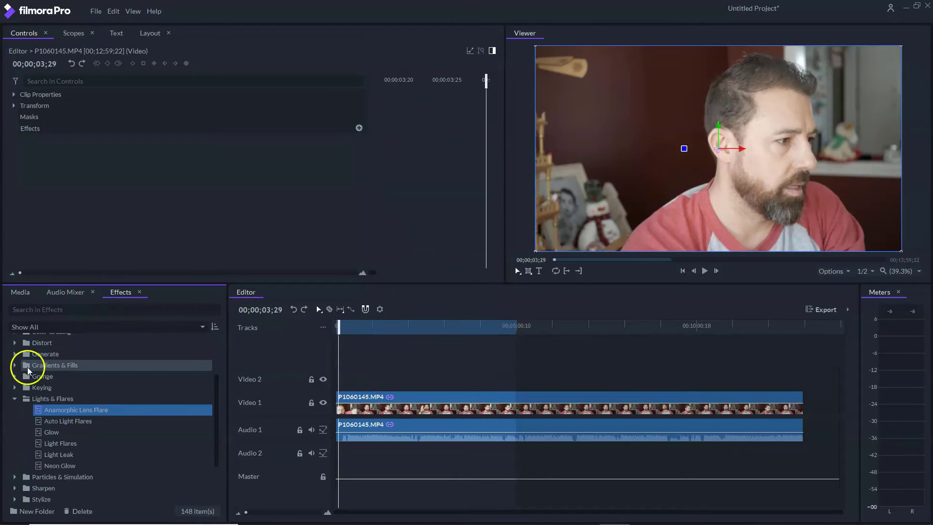
click(15, 399)
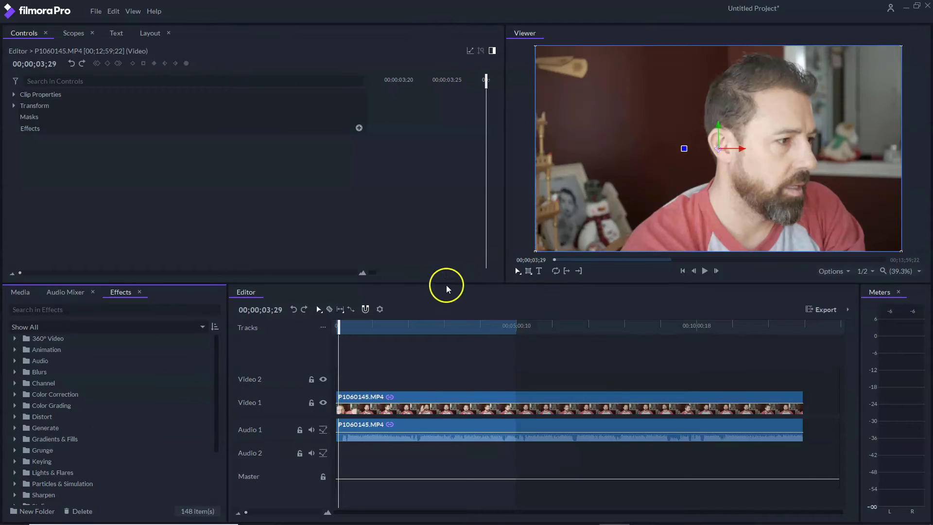
click(336, 325)
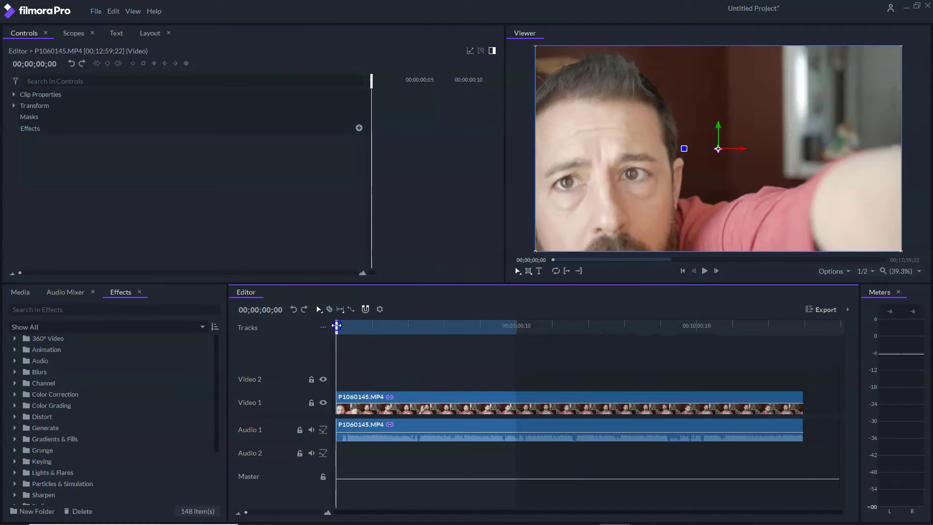
drag(343, 326, 370, 326)
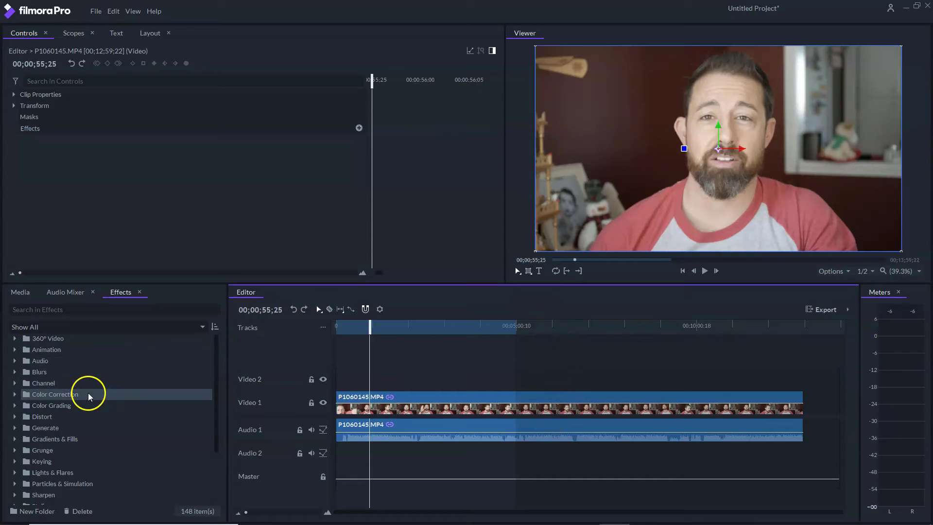
- Drop the Color Grading LUT effect onto P1060145.MP4 on Video 1 and expand its settings
click(16, 394)
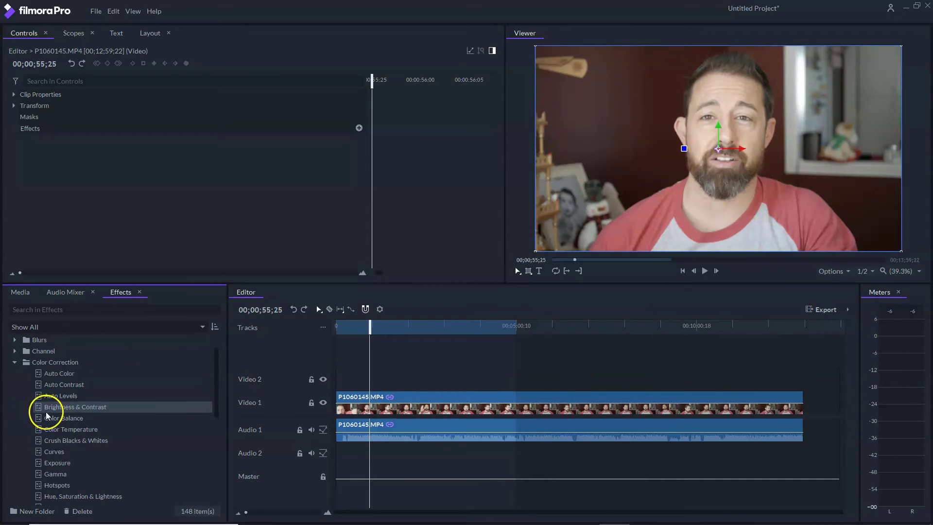
scroll(78, 374, down, 1)
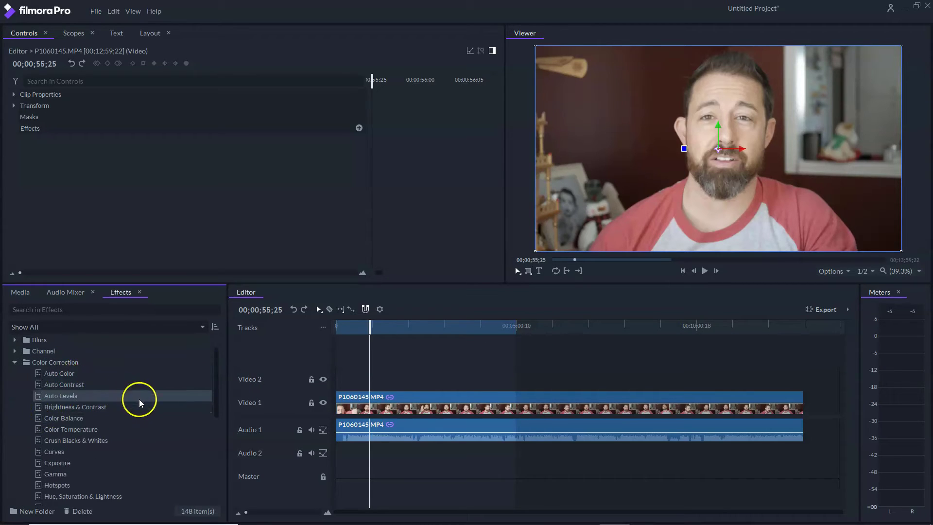
scroll(138, 451, down, 2)
scroll(138, 454, up, 3)
click(15, 394)
click(20, 406)
scroll(119, 412, down, 1)
click(129, 442)
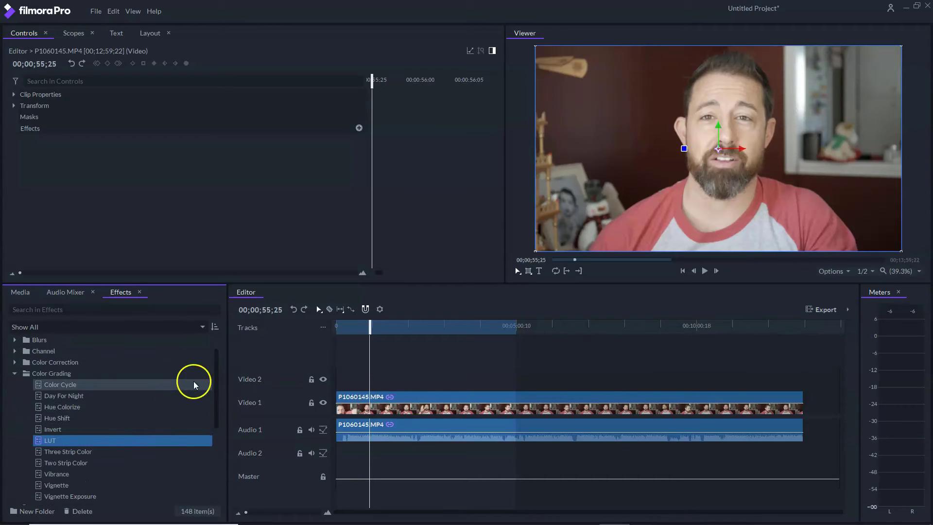
drag(62, 443, 453, 395)
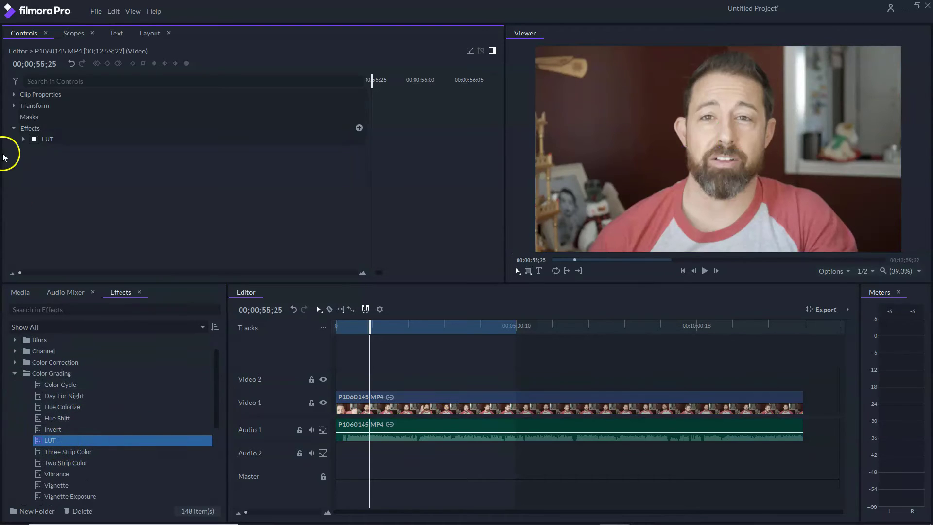
click(71, 32)
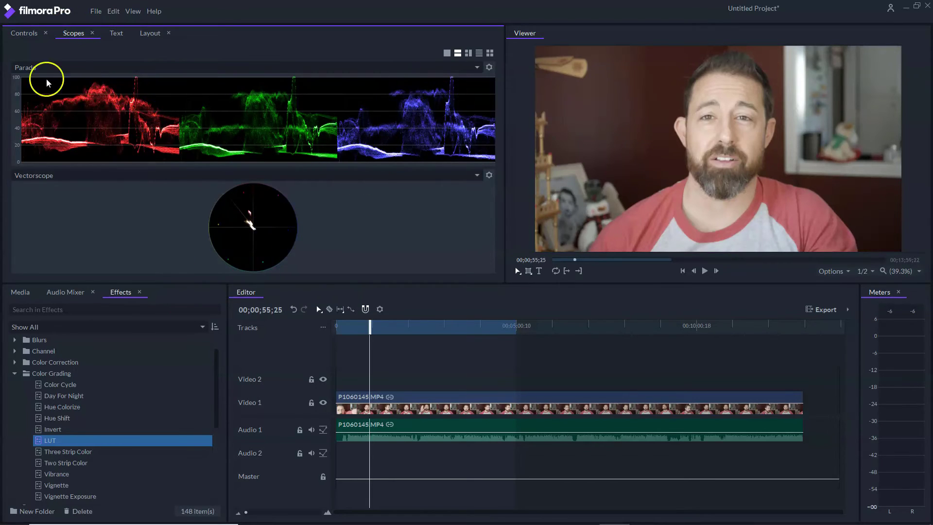
click(28, 33)
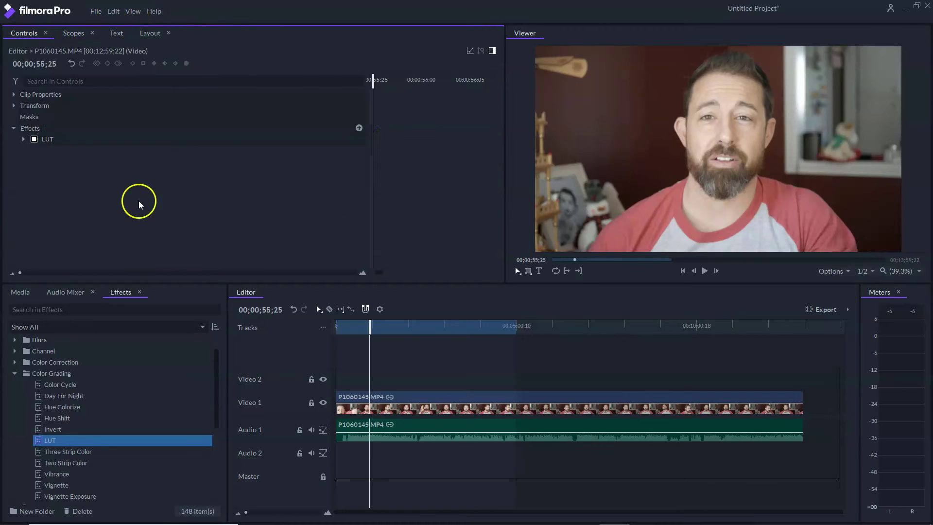
click(24, 139)
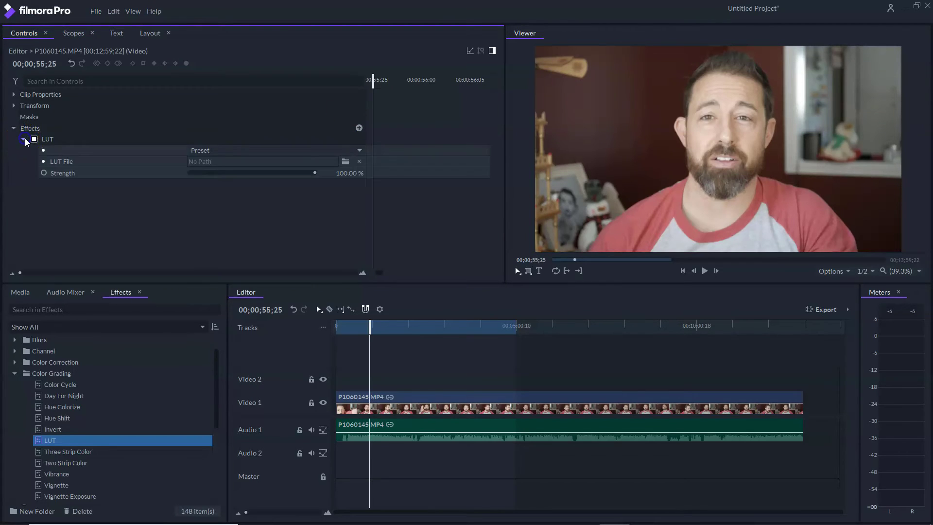
- Try the Batman and 007 Series LUT presets on the talking-head clip
click(188, 150)
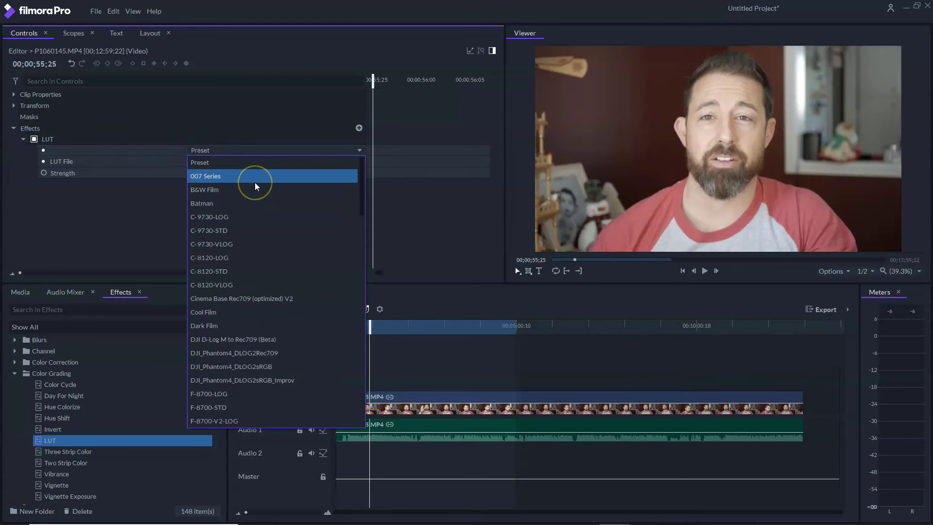
click(260, 202)
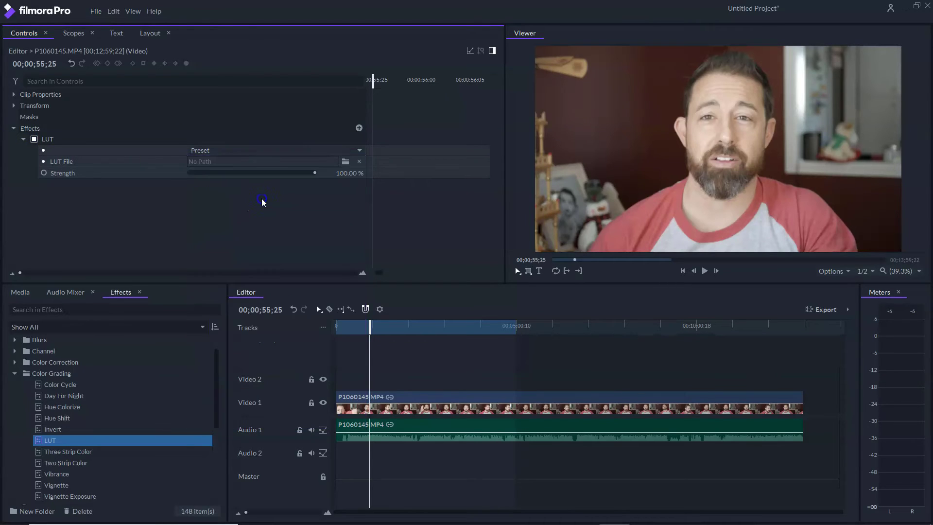
click(254, 150)
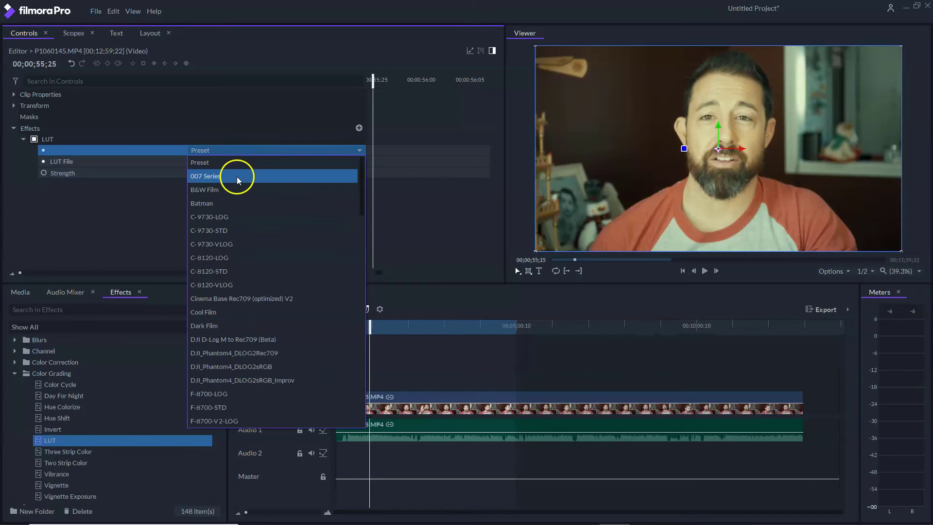
click(238, 177)
click(250, 150)
click(255, 300)
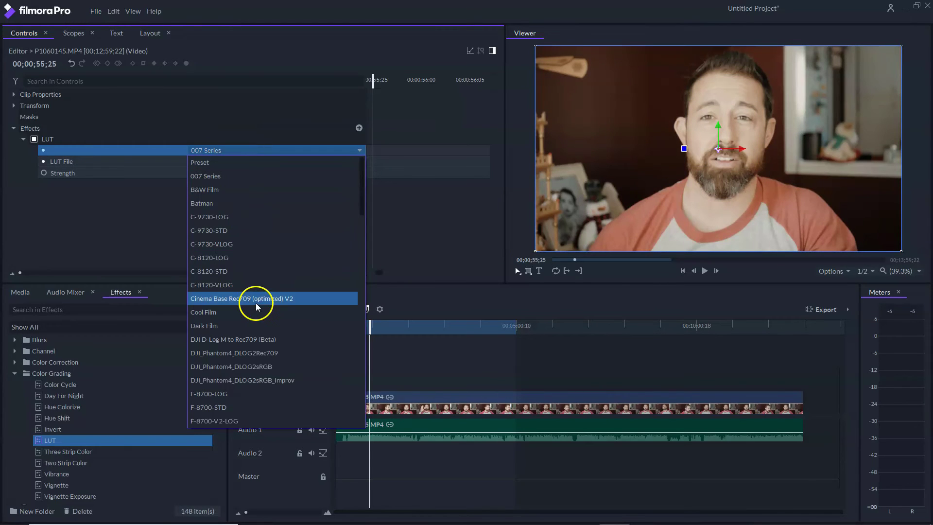
- Choose the U-PANASONIC-CINE-D-V1-LTR LUT preset and slice the clip at the playhead
click(301, 150)
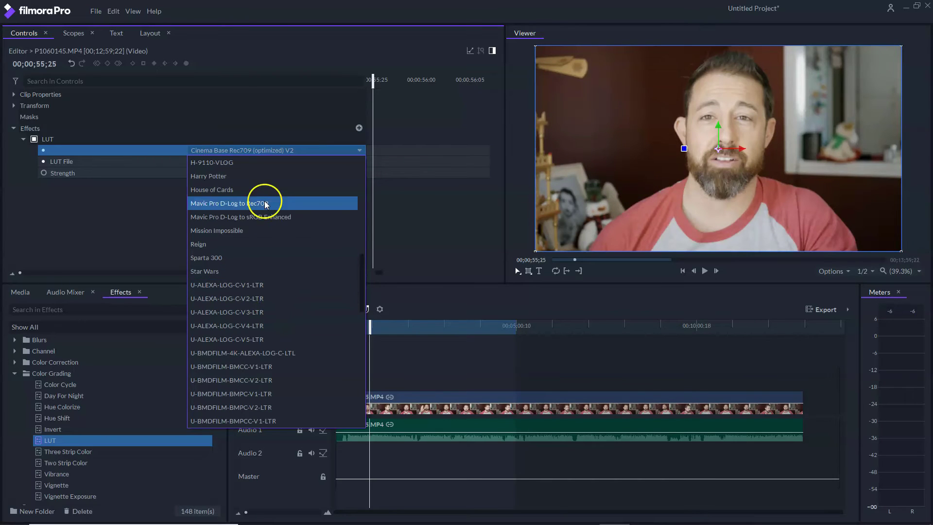
scroll(267, 262, down, 6)
click(238, 298)
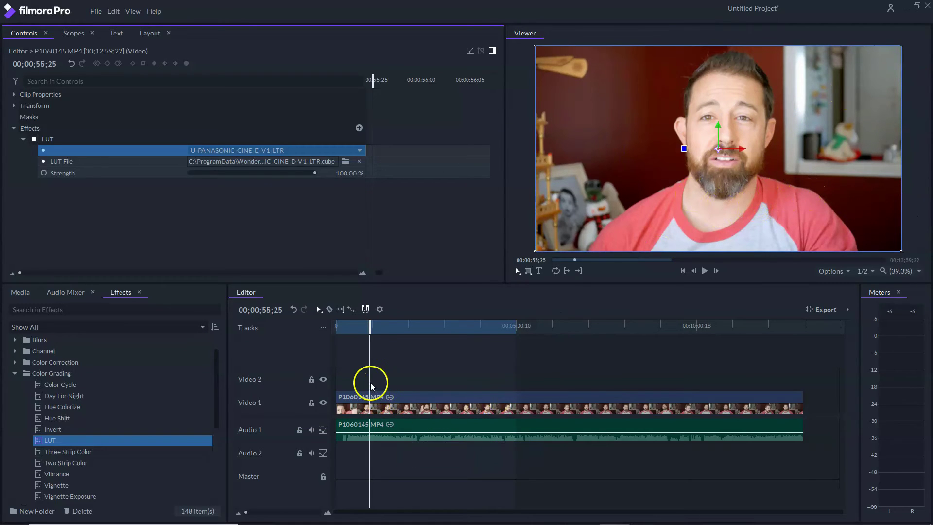
click(330, 308)
click(370, 396)
- Split the clip again near 2:39 and ripple-delete the middle piece between the cuts
drag(378, 333, 432, 336)
click(435, 396)
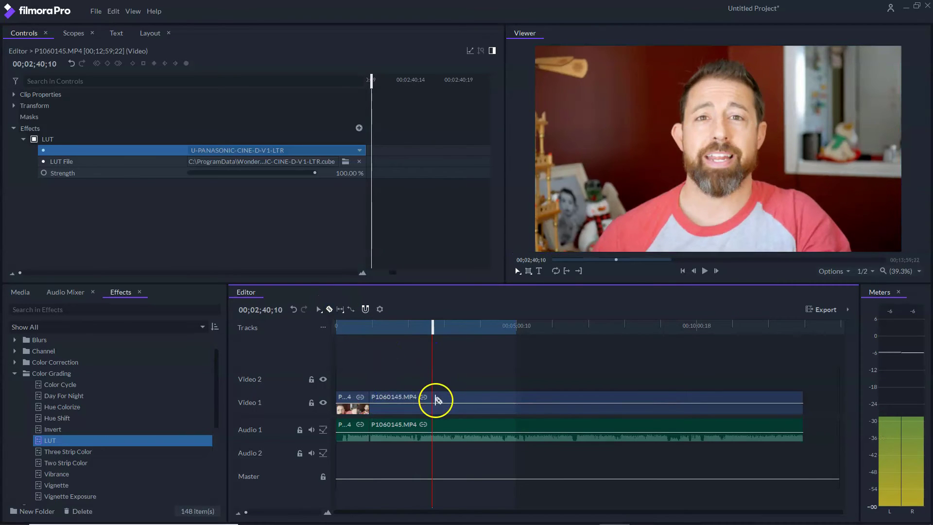
right_click(411, 401)
click(411, 401)
right_click(411, 402)
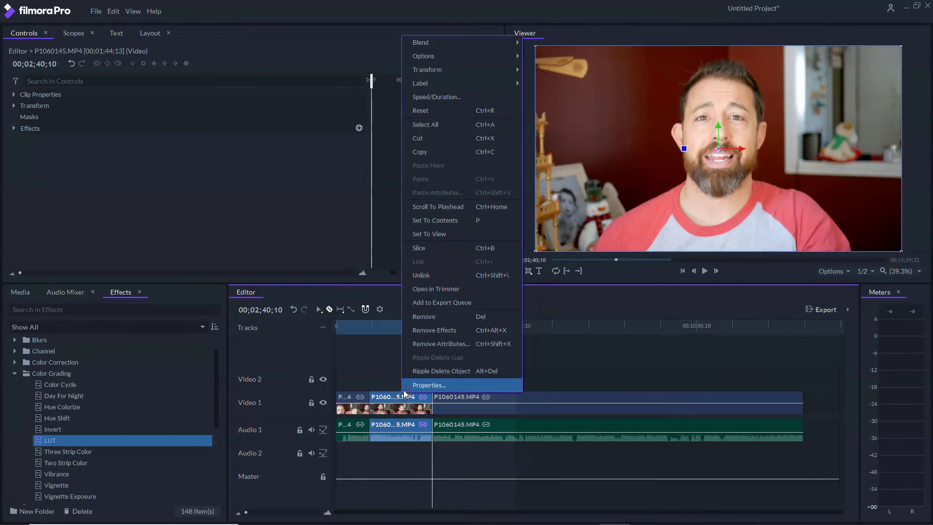
click(419, 369)
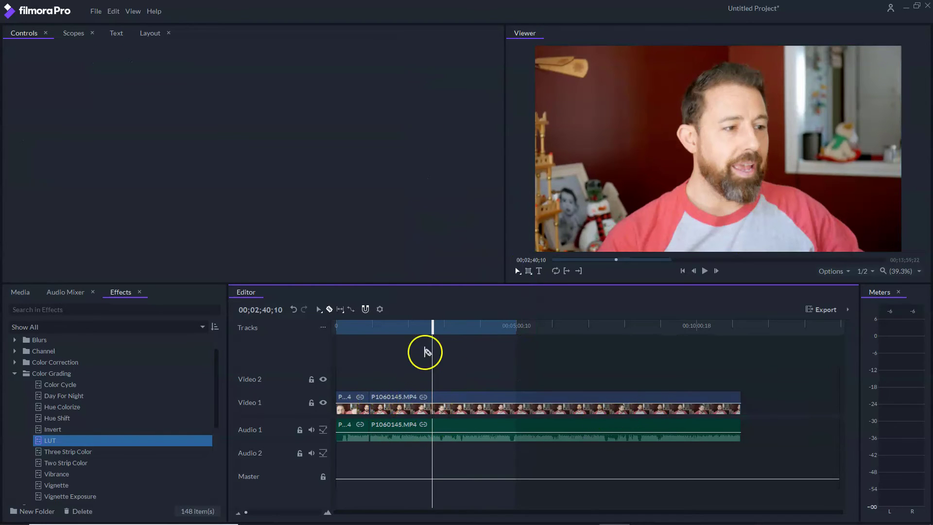
drag(390, 331, 437, 328)
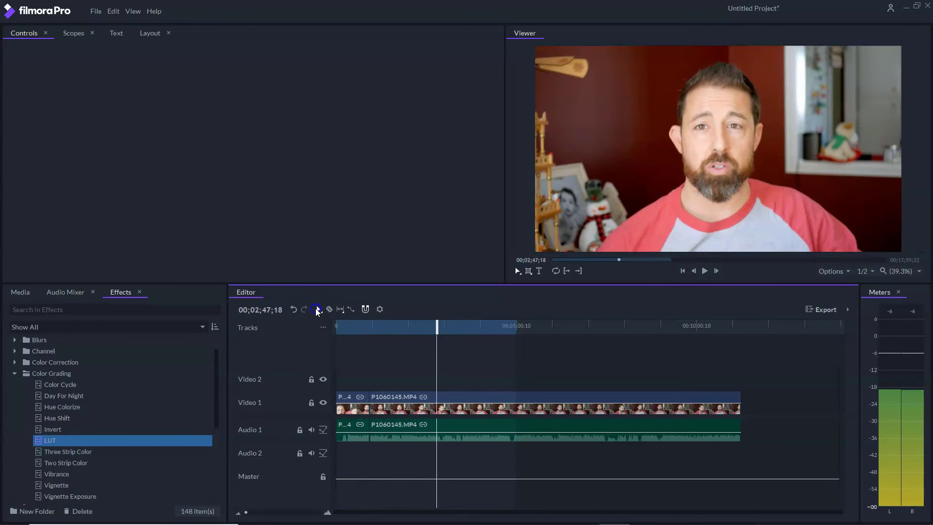
click(412, 394)
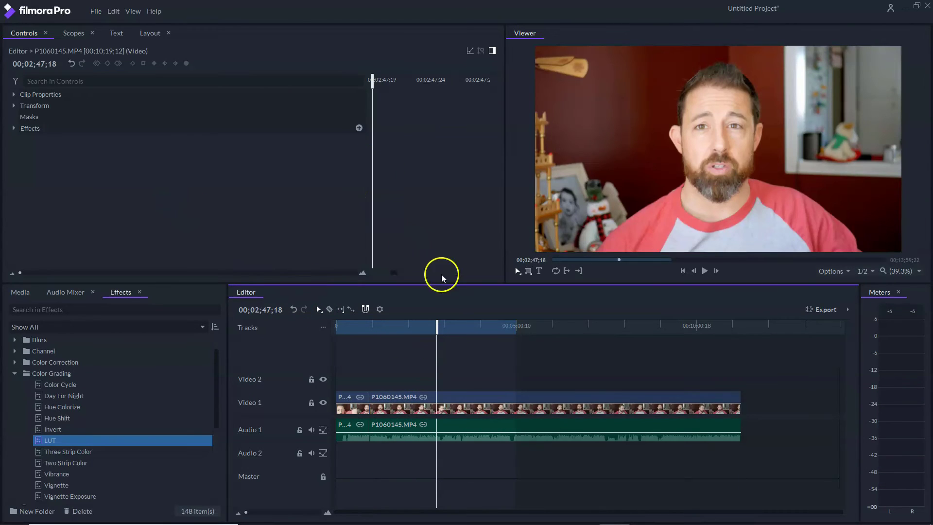
drag(437, 326, 377, 328)
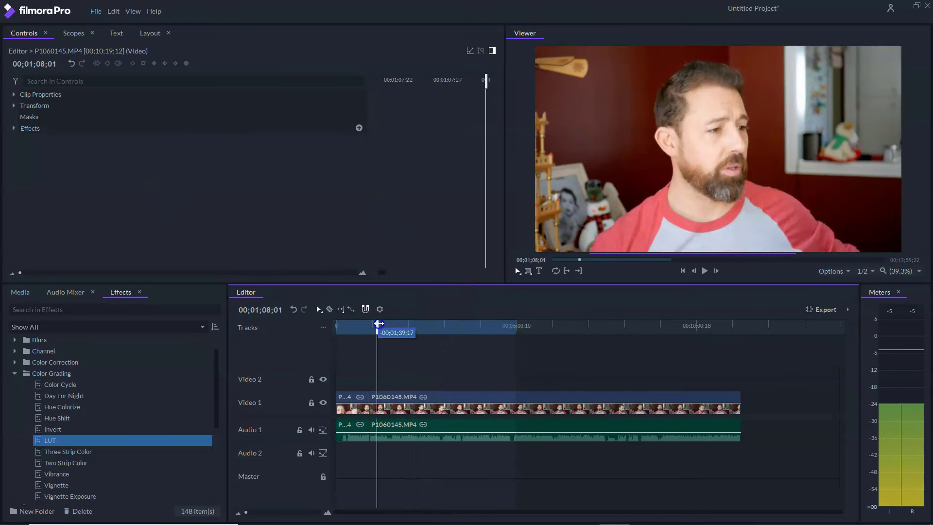
click(15, 373)
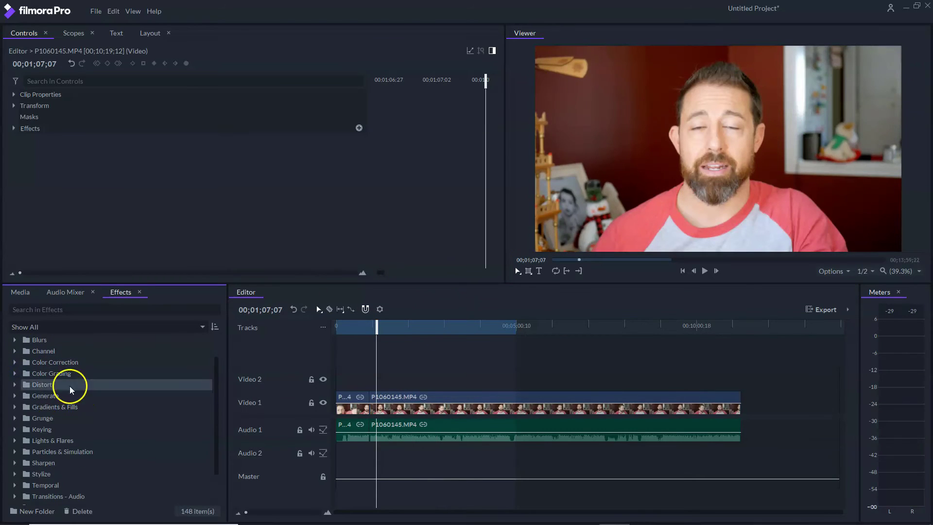
- Search effects for 'let' and drop Letterbox onto the P1060145.MP4 clip on Video 1
scroll(42, 382, down, 2)
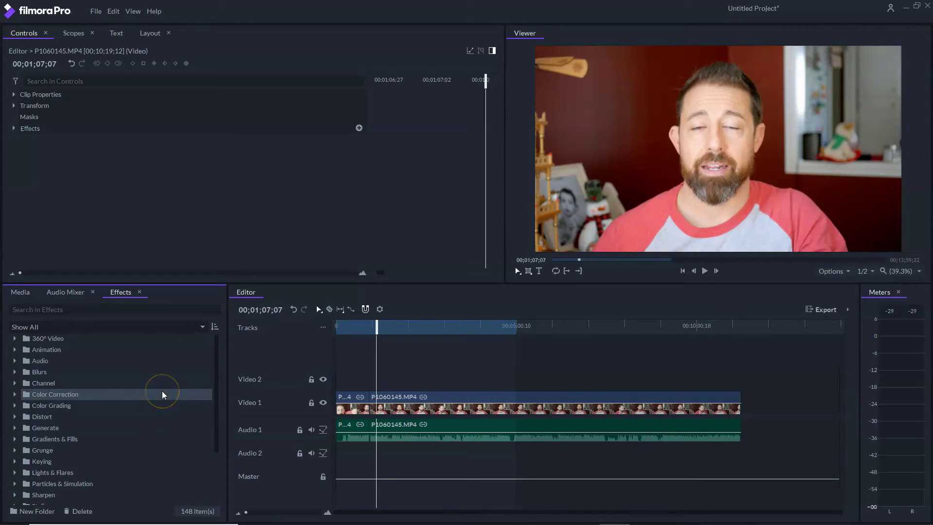
click(163, 312)
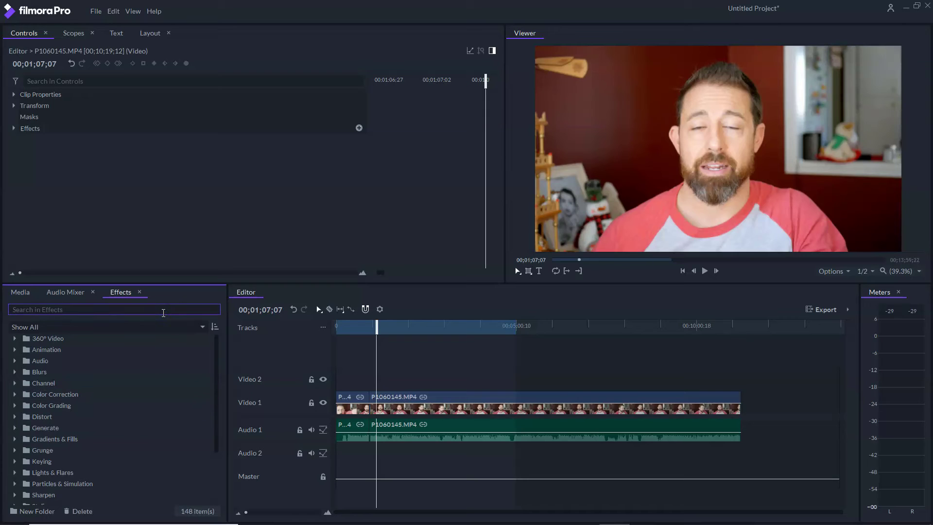
text(let)
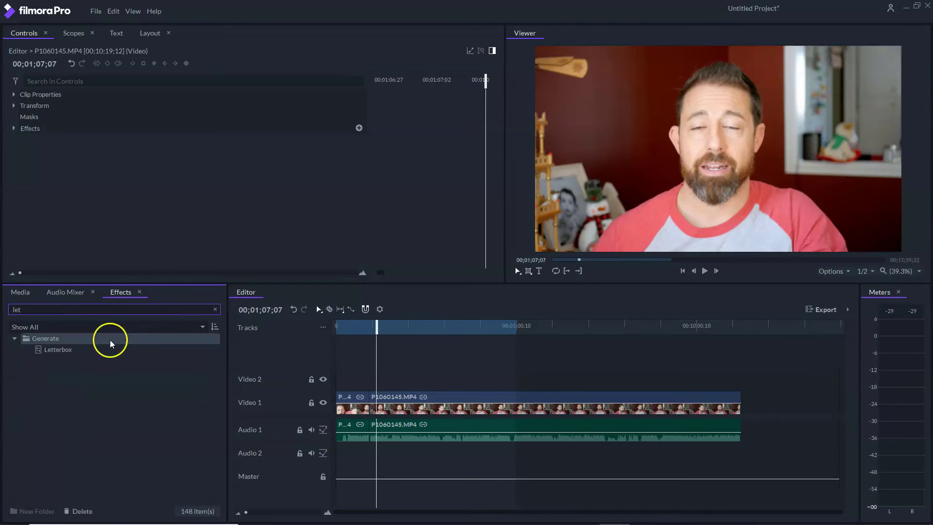
drag(38, 346, 399, 400)
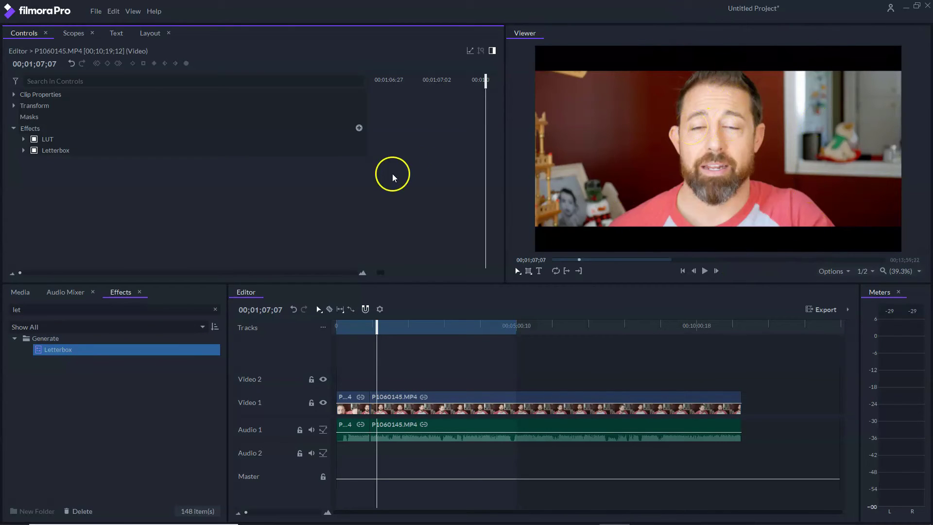
- Set the Letterbox aspect ratio to Custom (w:h) 16.00 by 9.00
drag(374, 326, 394, 332)
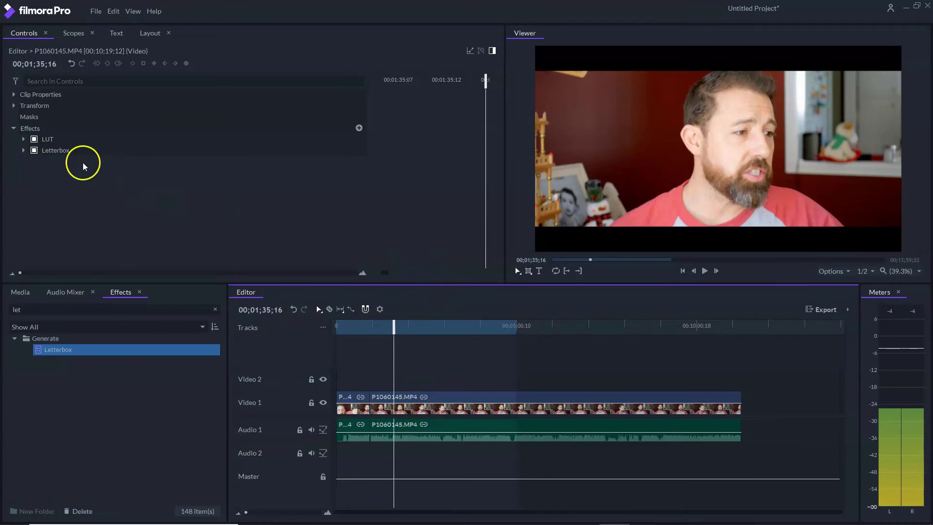
click(23, 151)
drag(394, 330, 370, 329)
click(45, 187)
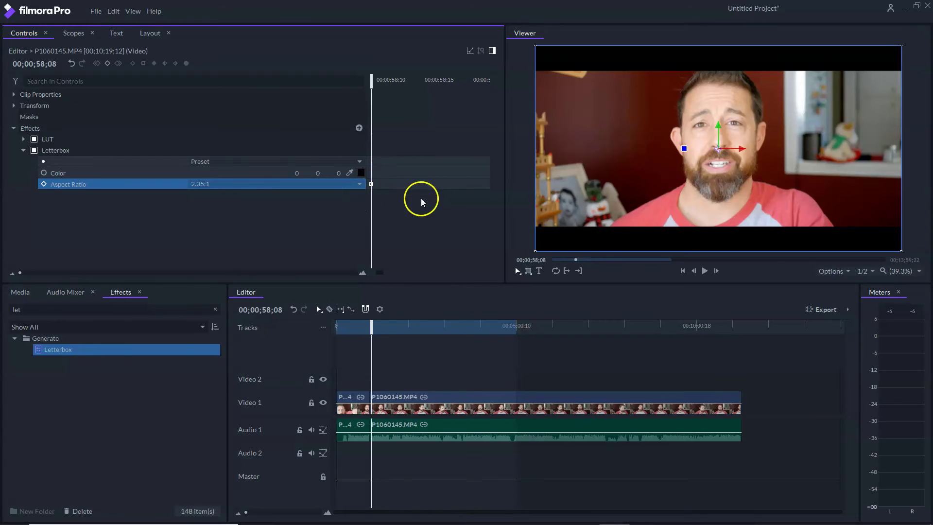
click(358, 184)
click(272, 210)
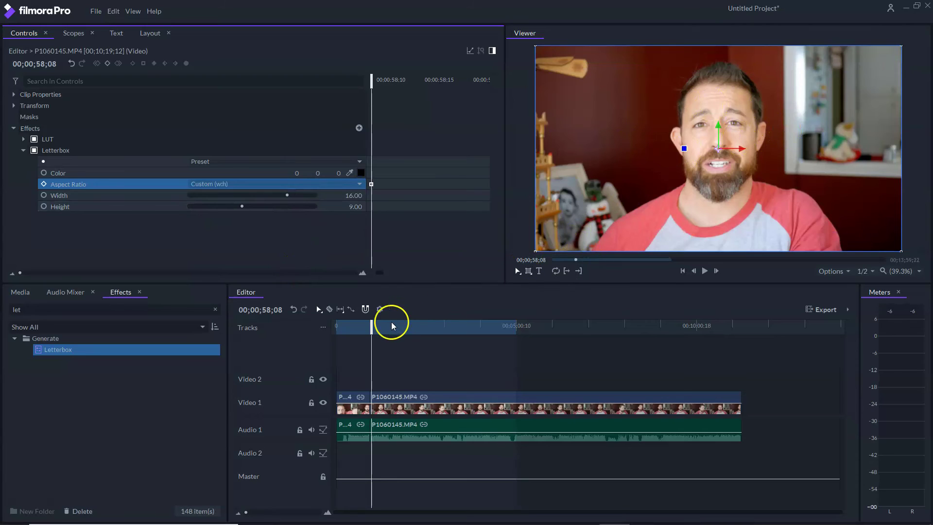
- Keyframe the Letterbox Height down to 7.46 at about 1:23 in the clip
click(42, 209)
drag(371, 329, 394, 331)
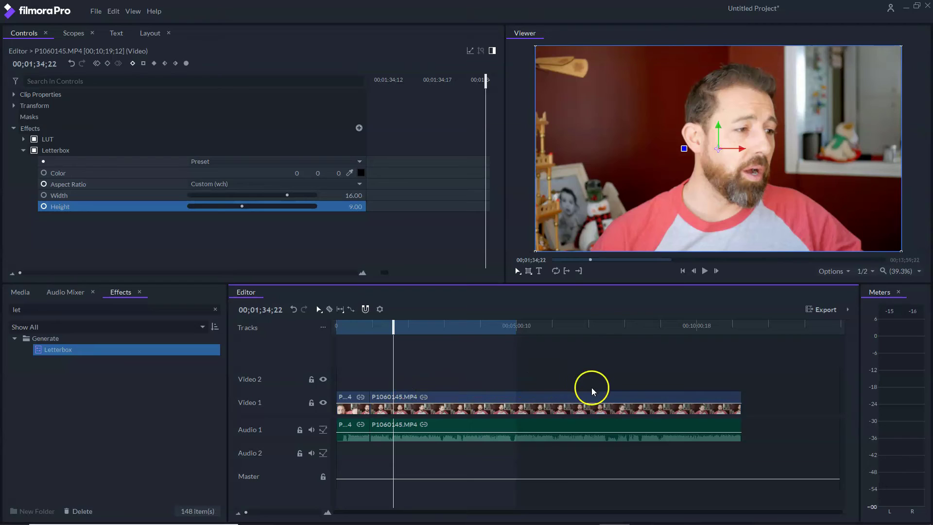
drag(393, 323, 384, 322)
drag(240, 206, 233, 208)
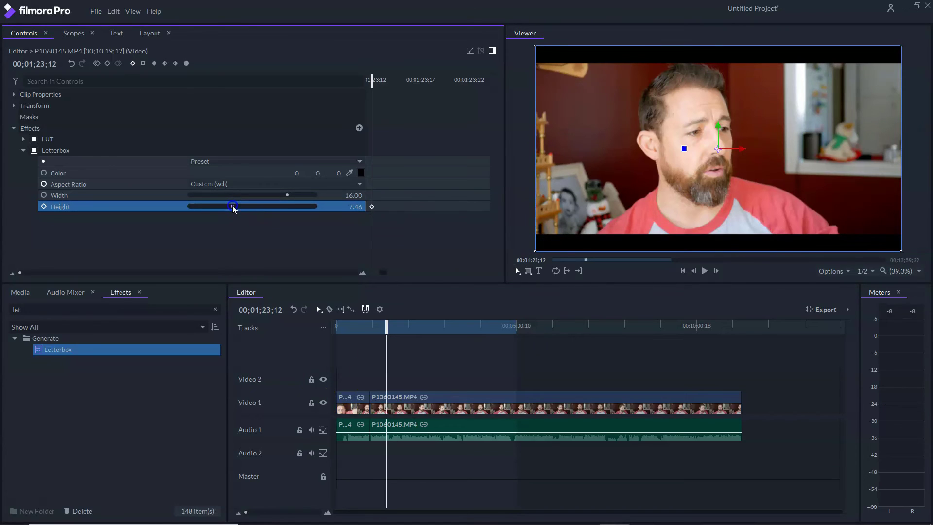
drag(387, 324, 354, 324)
- Mute Audio 1 and play back the talking-head clip from about 49 seconds
click(704, 271)
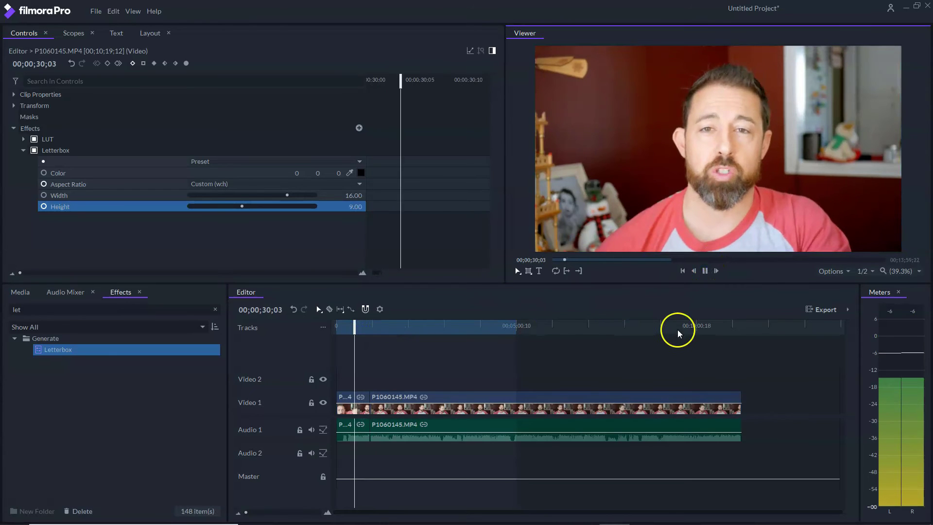
click(311, 430)
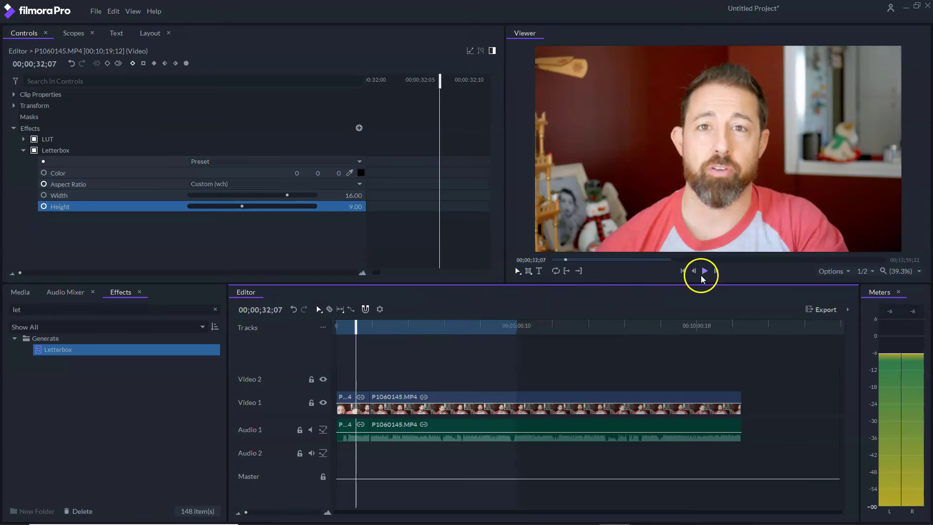
click(703, 272)
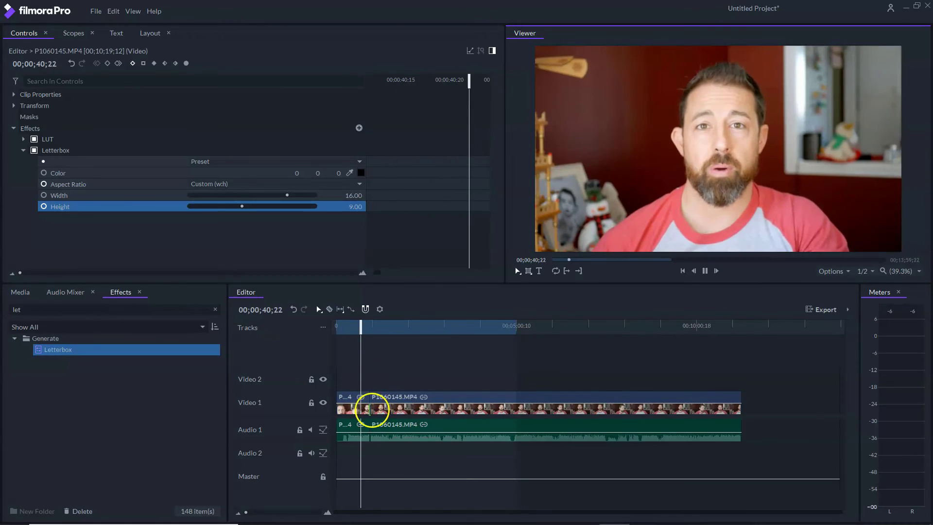
click(365, 328)
drag(366, 329, 369, 328)
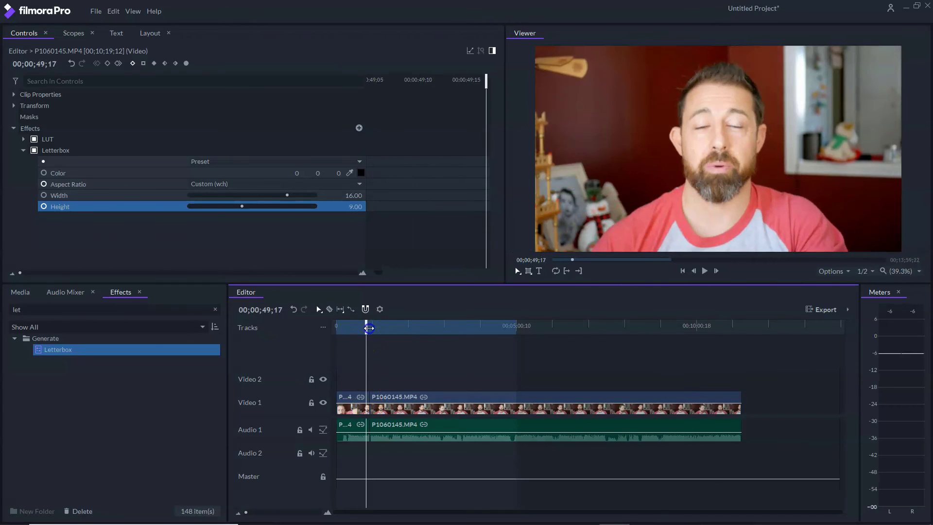
click(704, 270)
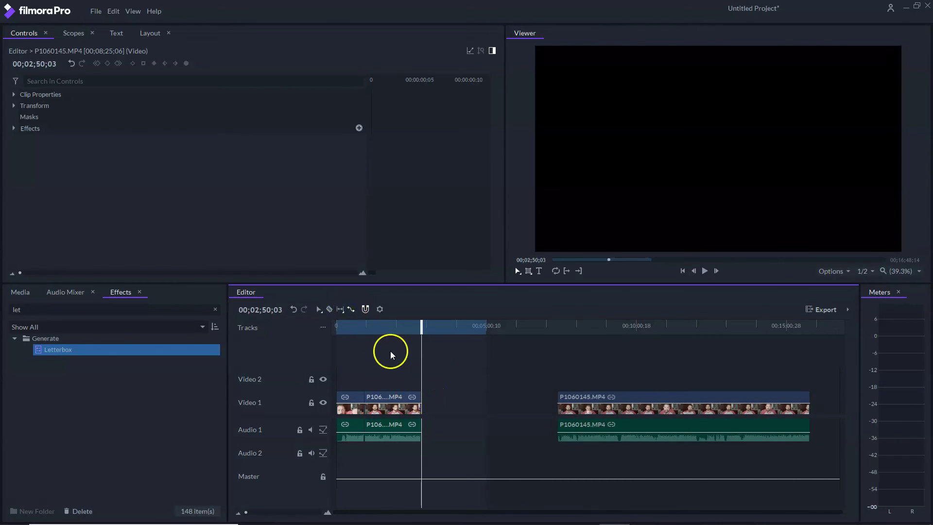
- Trim and re-extend the ends of the clip pieces, previewing the cut
drag(423, 396, 392, 394)
drag(421, 324, 362, 359)
key(space)
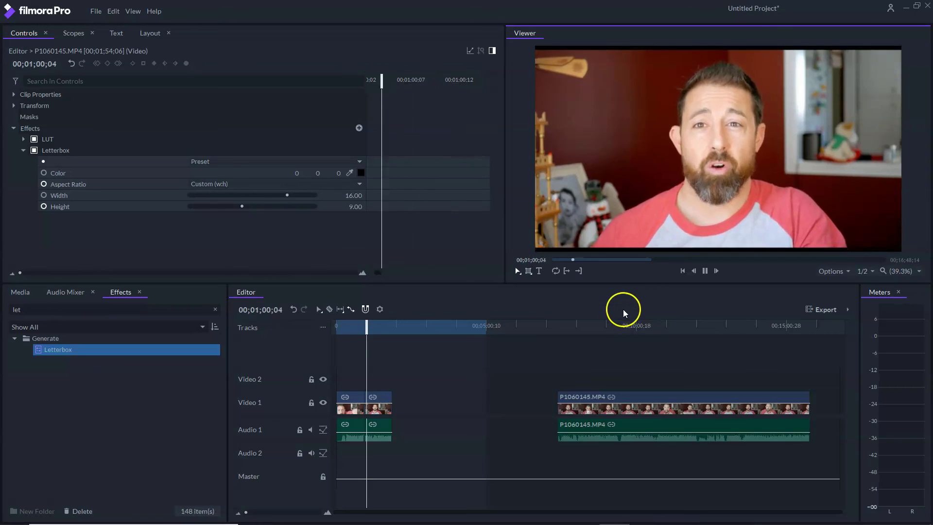
click(705, 270)
drag(392, 401, 377, 400)
click(639, 274)
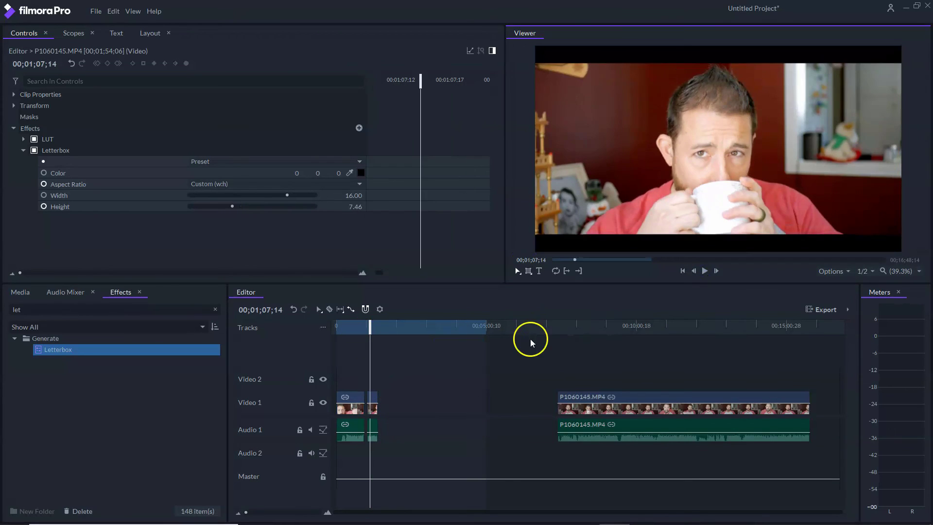
drag(377, 398, 446, 393)
- Try the Letterbox presets 1.43:1 IMAX, 5:3 and 3:2 (35mm Full Frame)
click(317, 160)
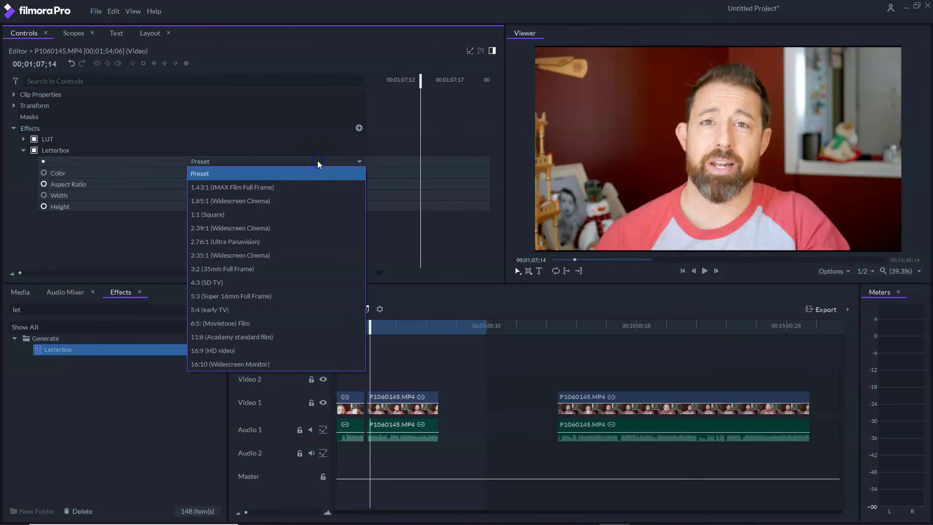
click(316, 187)
click(322, 162)
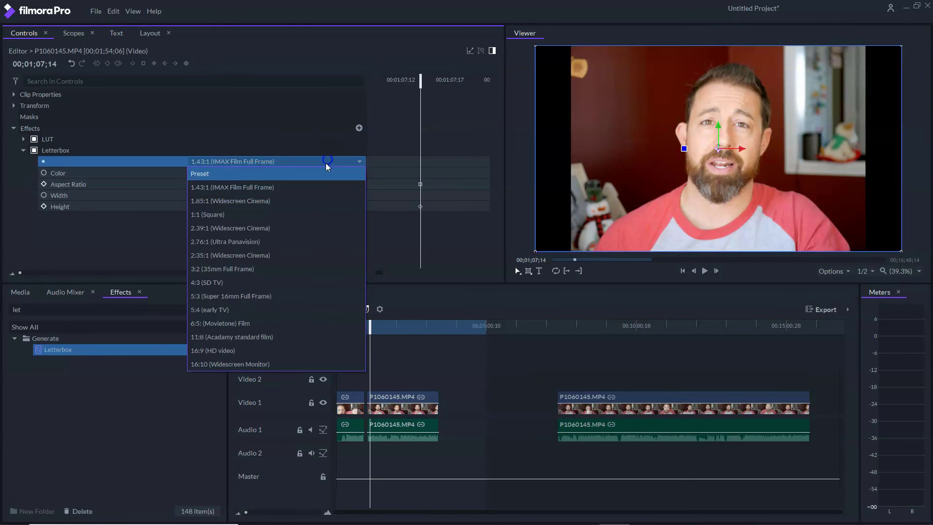
click(291, 301)
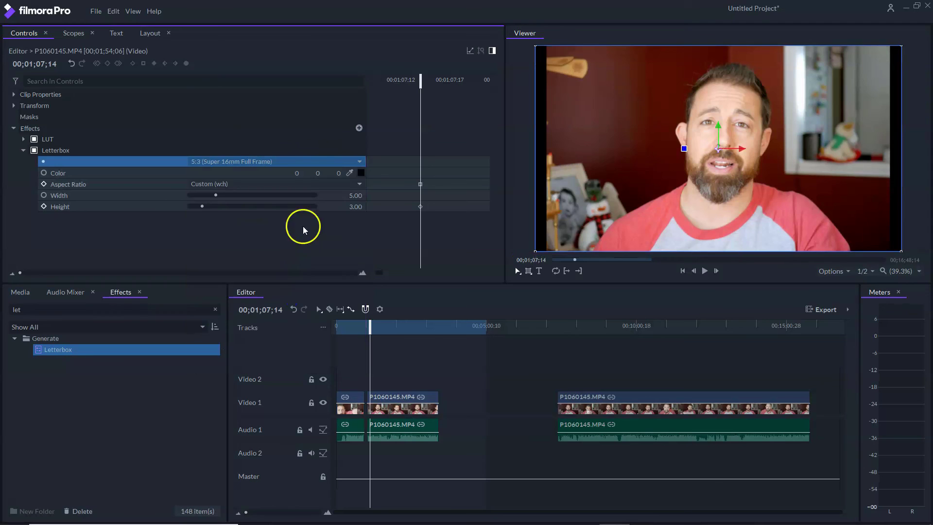
click(306, 164)
click(284, 268)
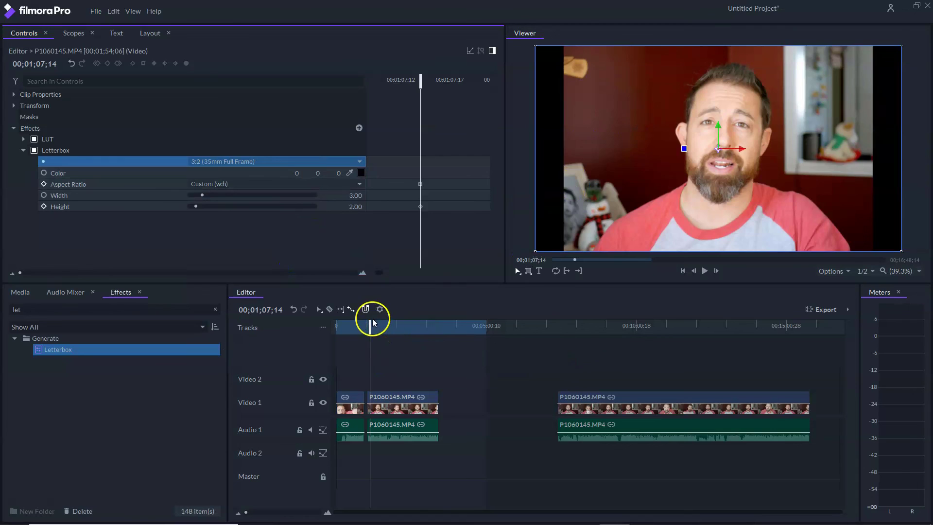
- Lay a fresh, uncut P1060145.MP4 clip onto Video 1 and Audio 1
drag(370, 326, 339, 329)
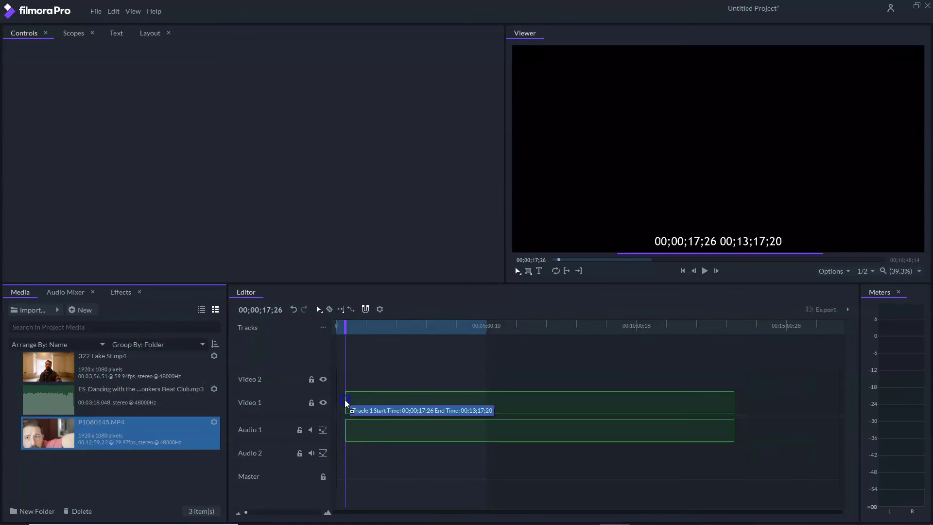
drag(345, 400, 344, 408)
drag(345, 327, 553, 327)
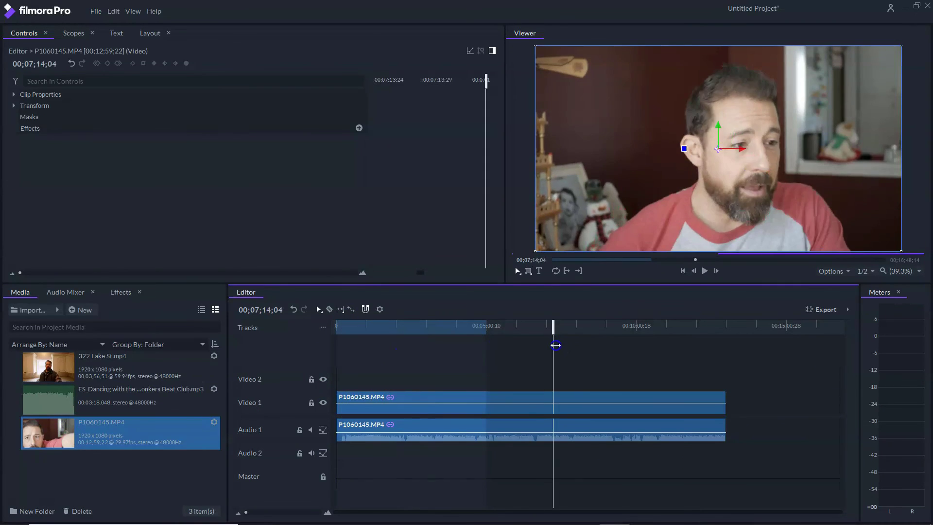
- Deselect the clips, scrub to about 6:38, and queue an Untitled Facebook 720p HD export
click(553, 335)
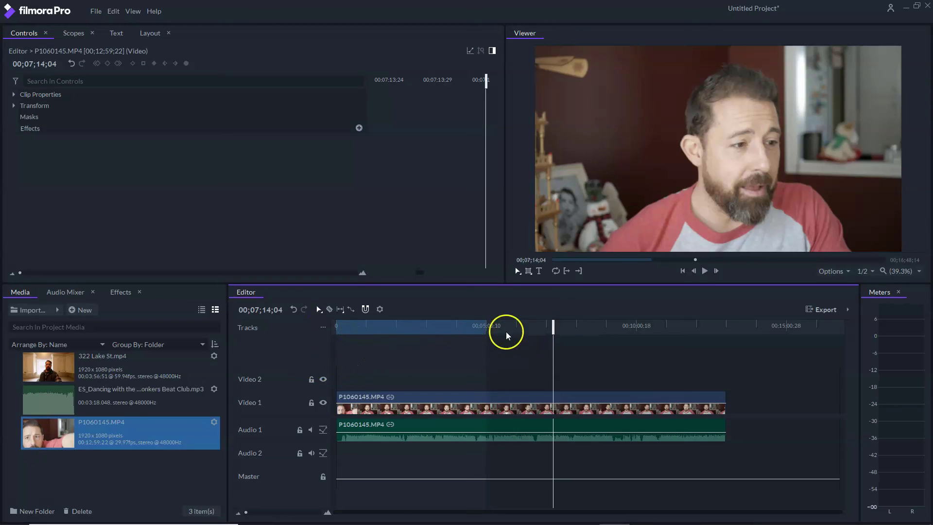
key(Home)
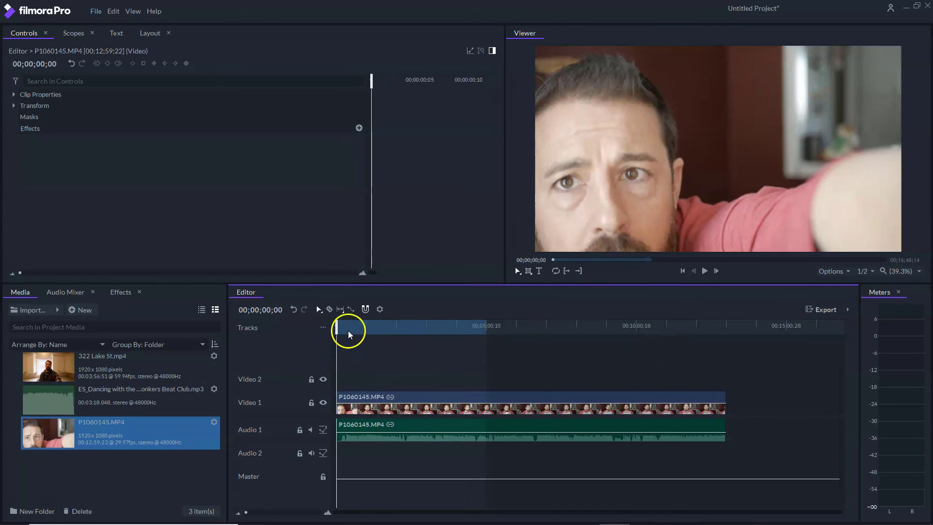
drag(349, 331, 535, 328)
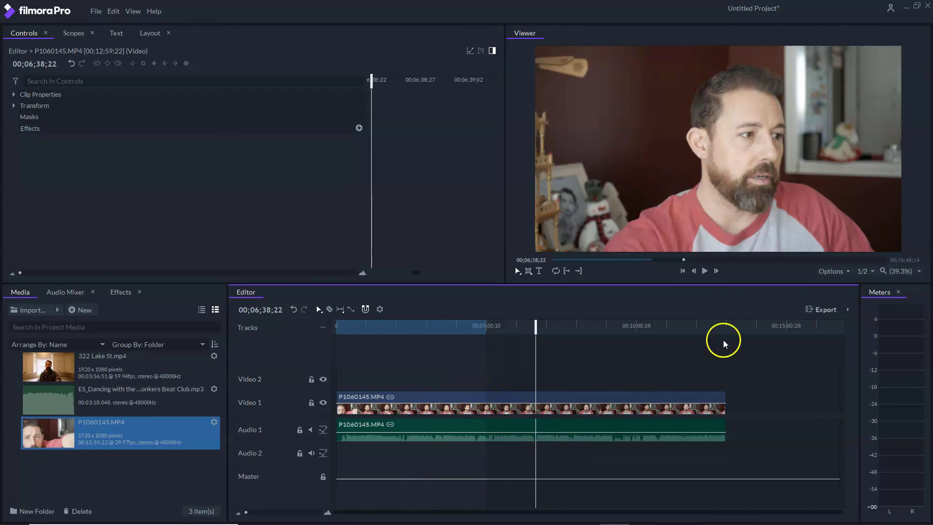
click(843, 311)
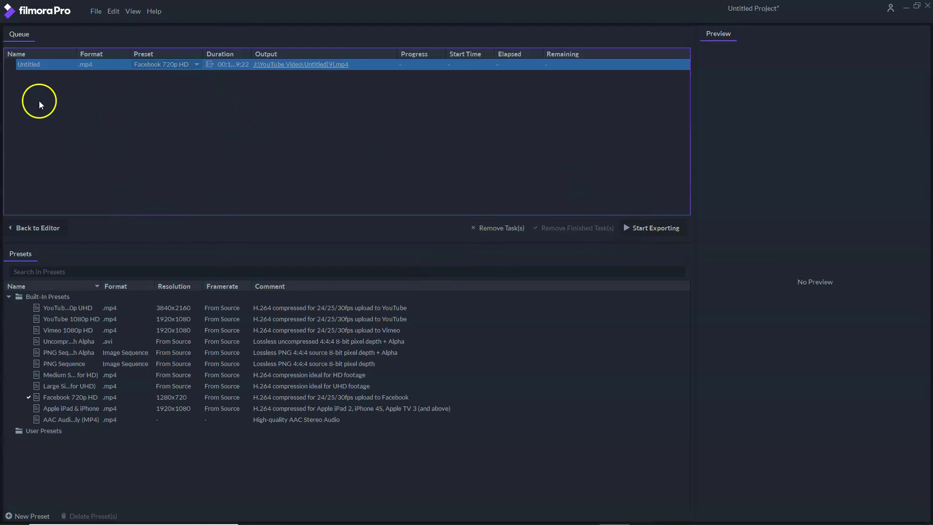
- Switch to the Edit workspace via View > Edit and scrub back through the P1060145.MP4 timeline
click(136, 12)
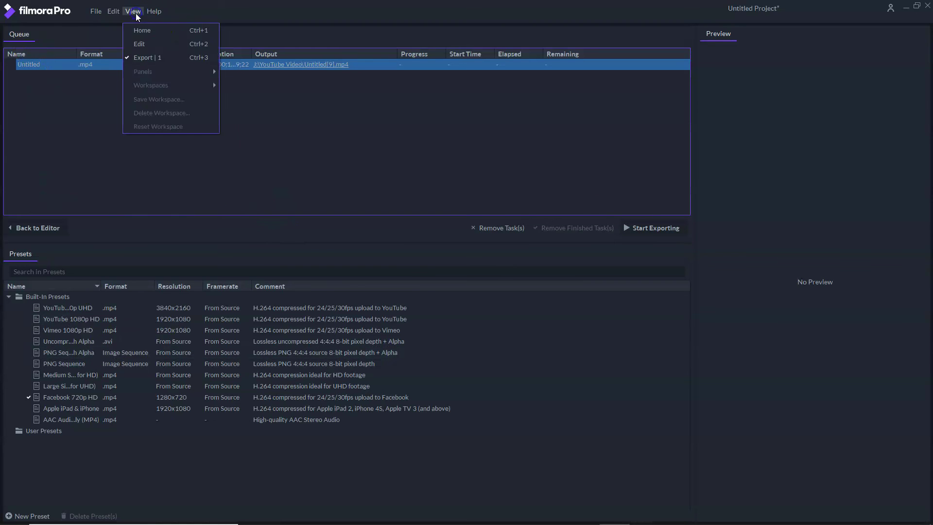
click(146, 38)
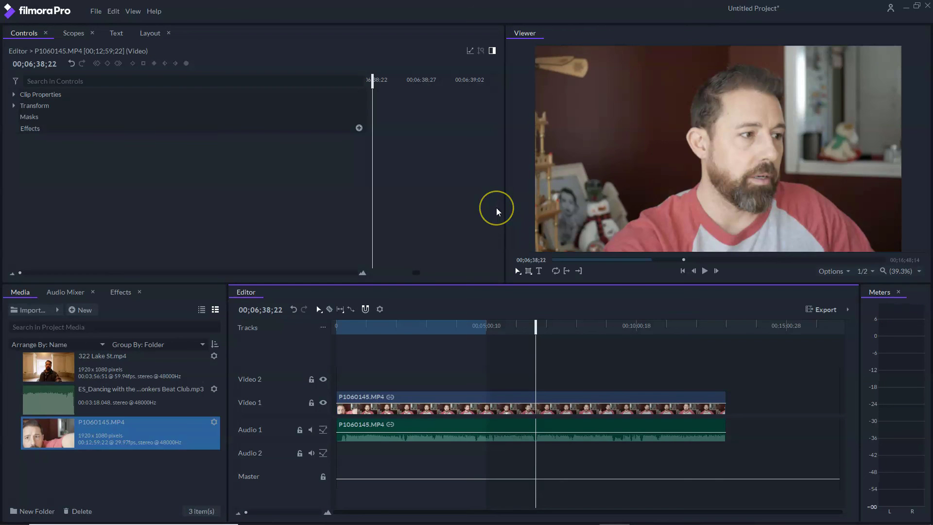
click(134, 11)
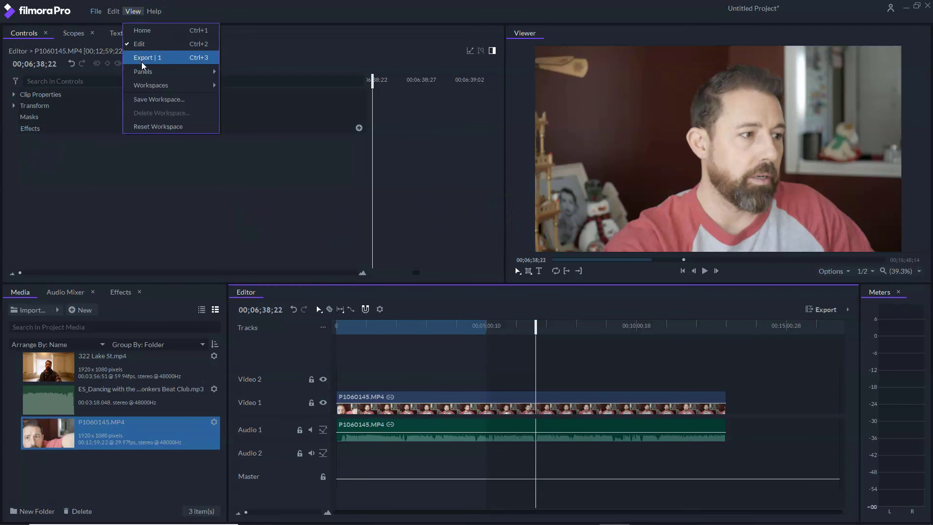
click(208, 146)
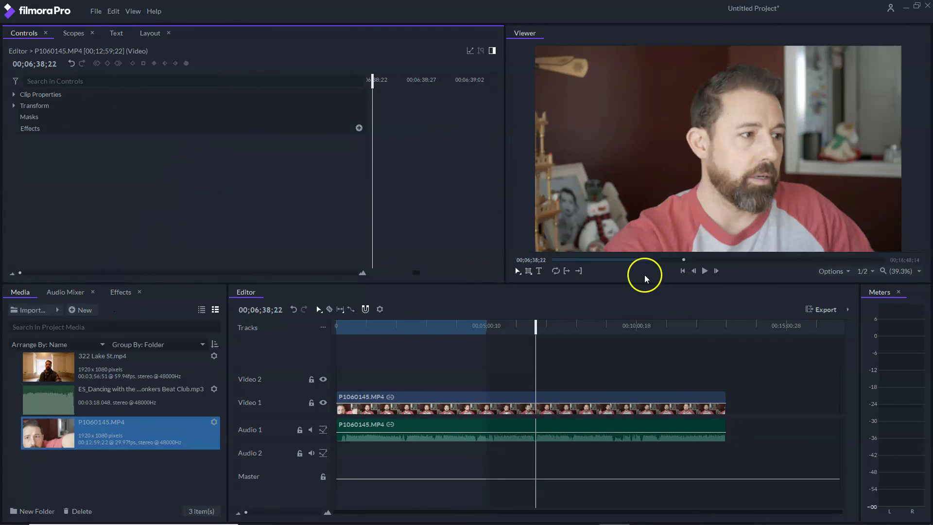
drag(540, 321, 484, 316)
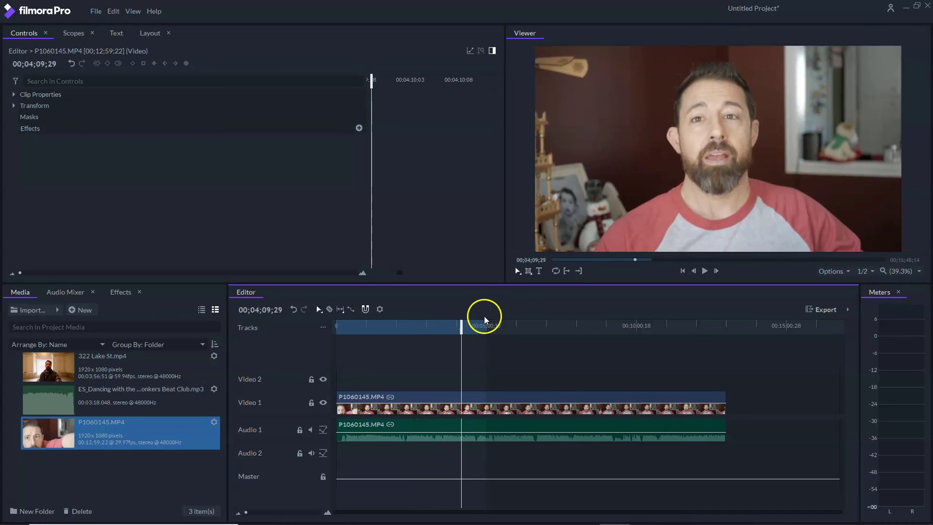